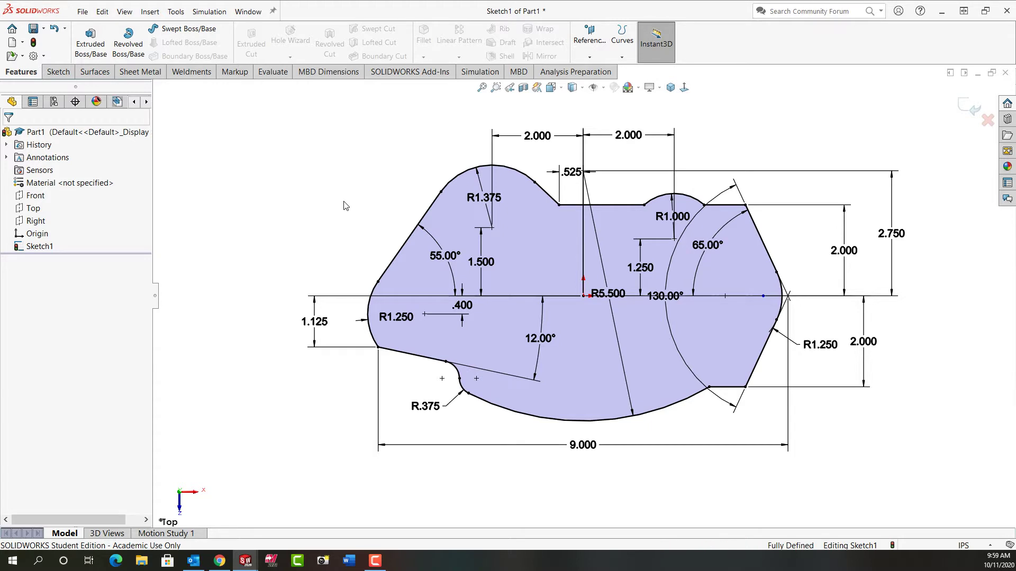
Switch to the empty Part3 document and start a new sketch on the Top plane.
key(ctrl+Tab)
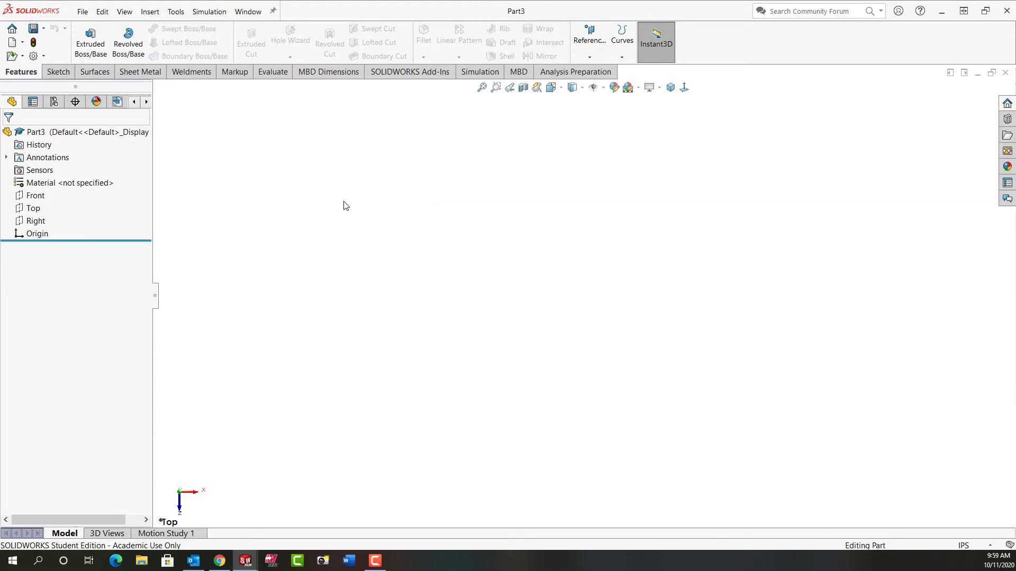
click(43, 208)
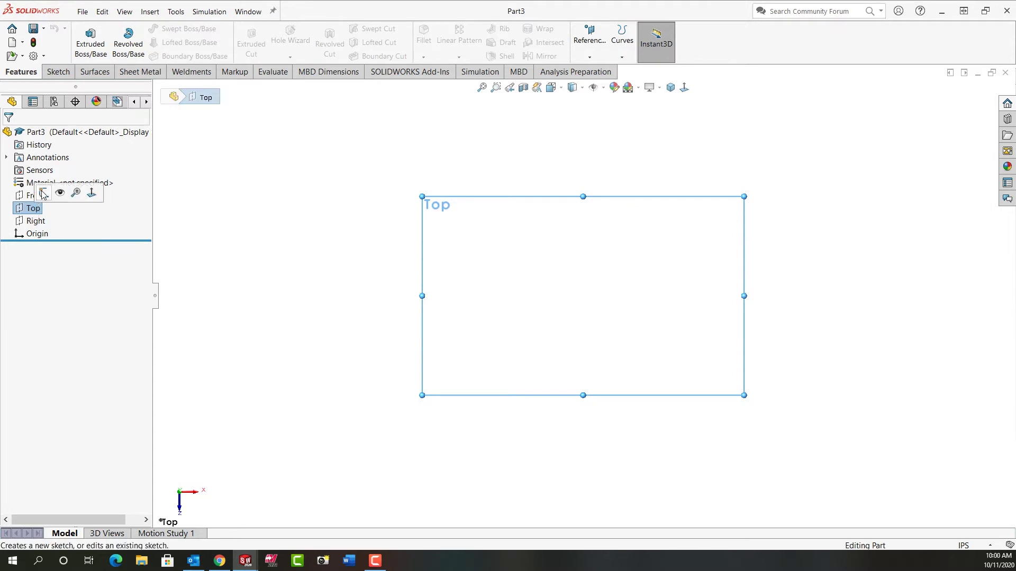
click(44, 193)
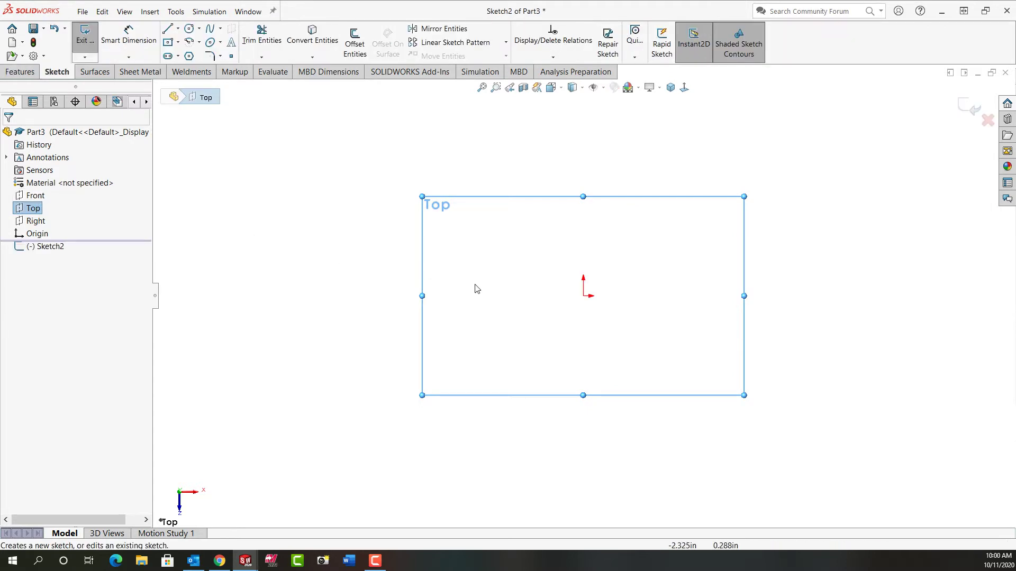
Draw a horizontal line about 3.1 in long, starting at the origin and running in the positive X direction.
right_drag(476, 288, 414, 295)
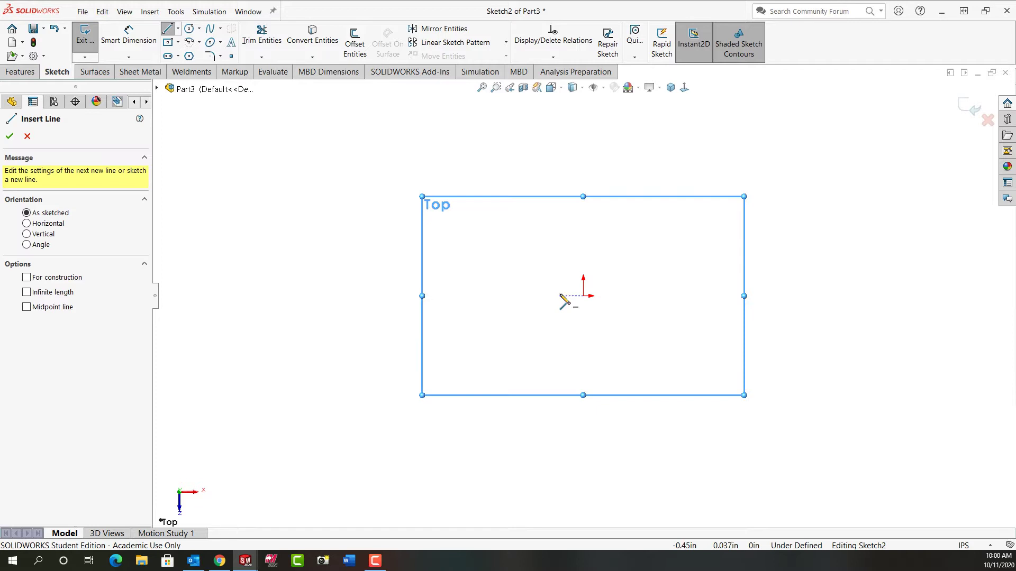
click(583, 296)
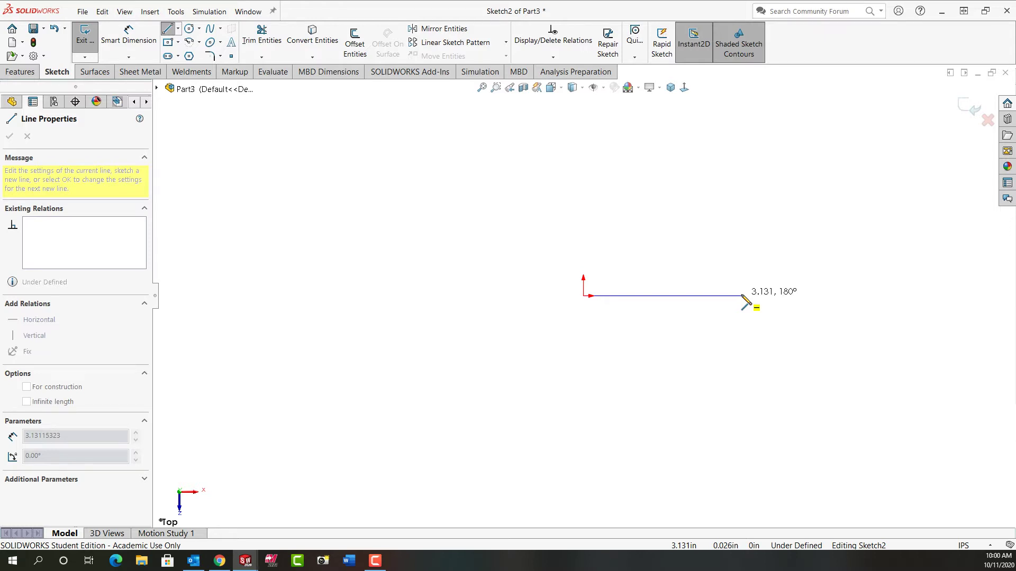
click(742, 296)
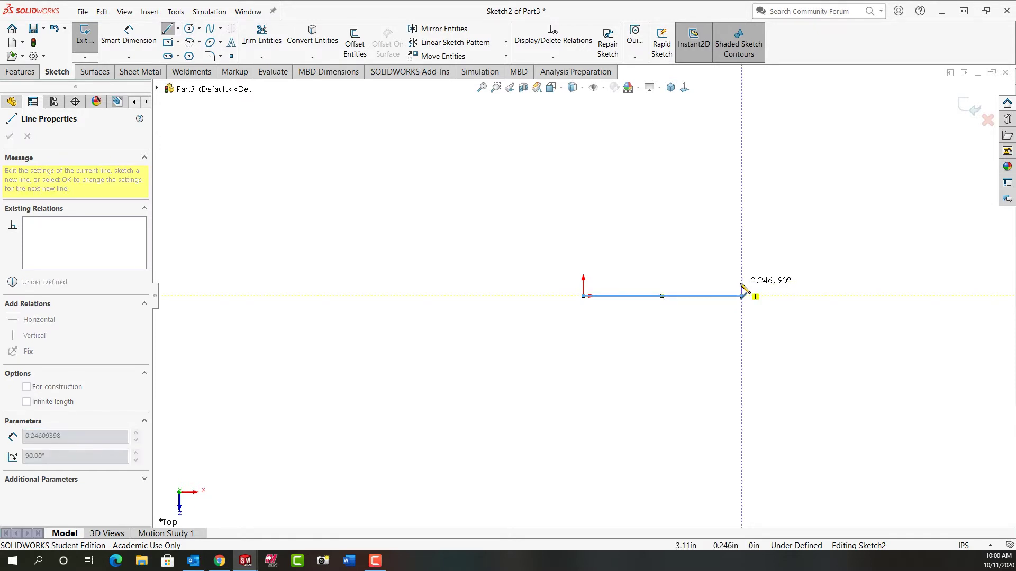
key(Escape)
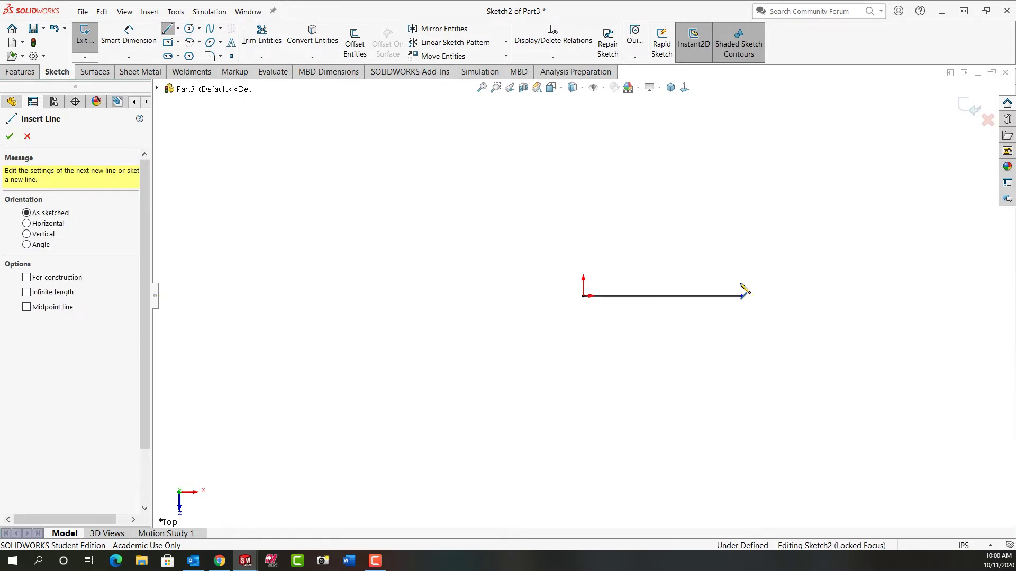
Draw a separate horizontal line about 2.2 in above the origin, crossing over the origin's vertical axis.
click(509, 184)
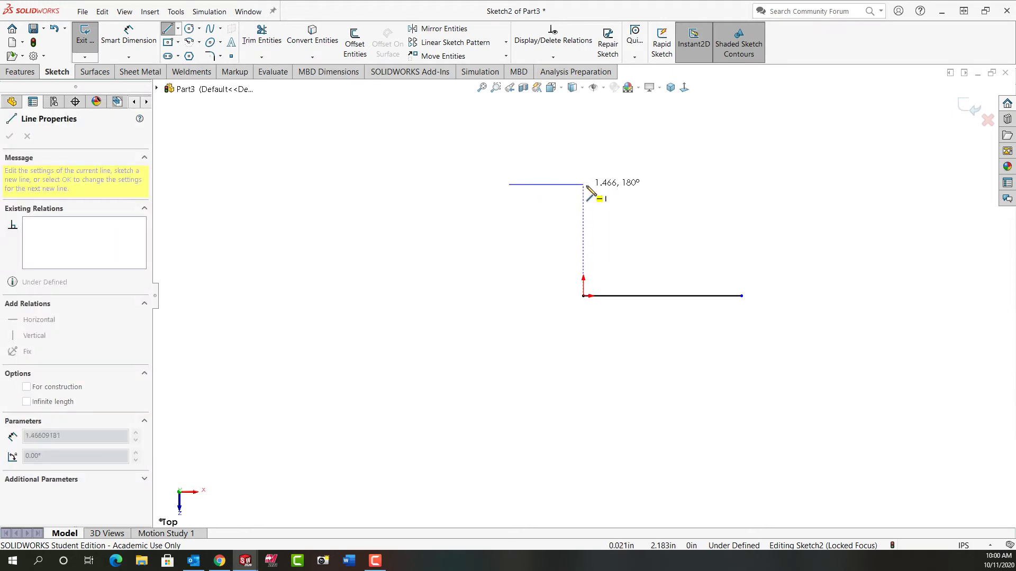
click(613, 185)
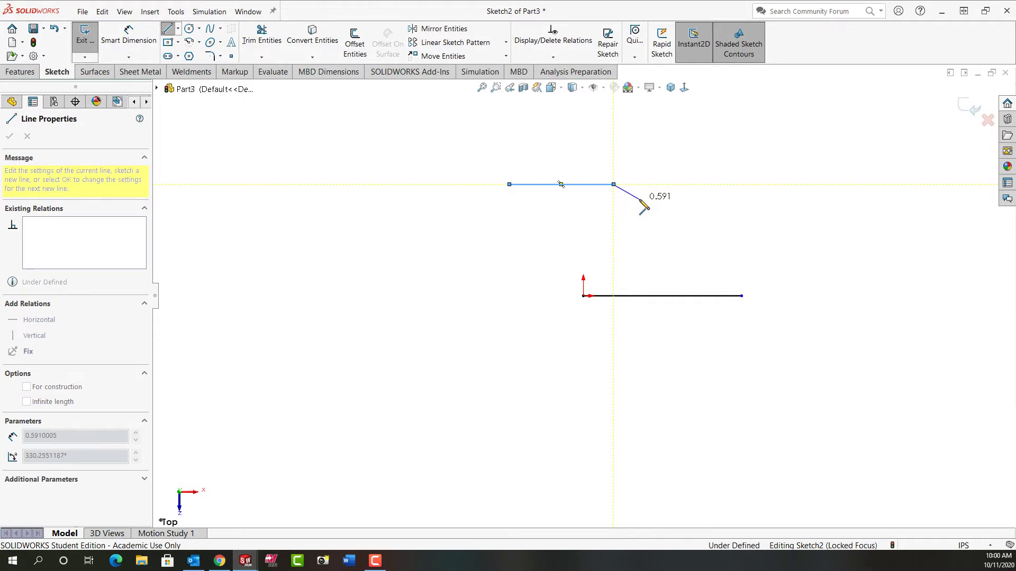
key(Escape)
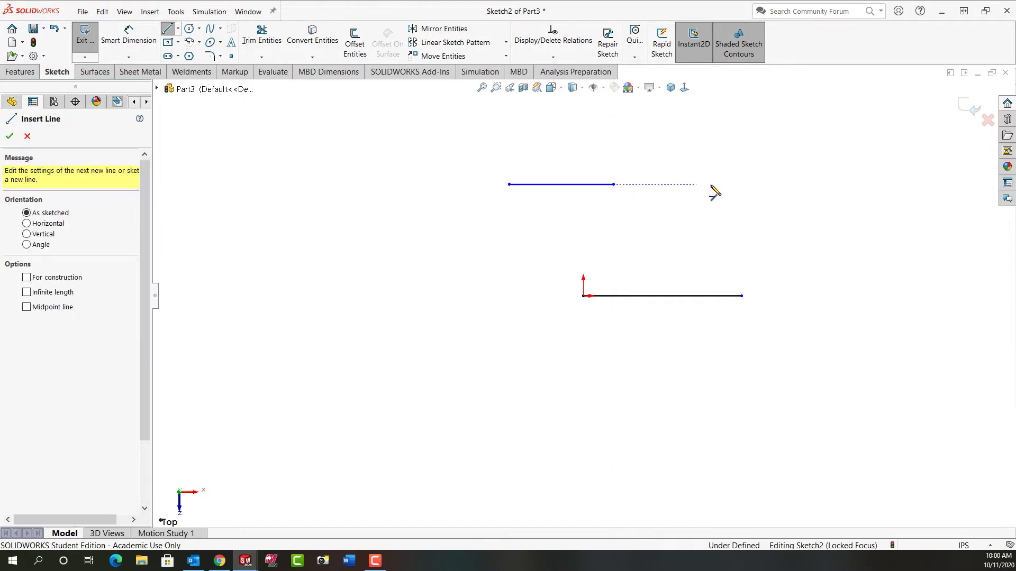
Draw the right-hand chain: an upper horizontal line about 1.3 in long, two slanted lines meeting near origin level, and a short lower horizontal line.
click(697, 185)
click(762, 184)
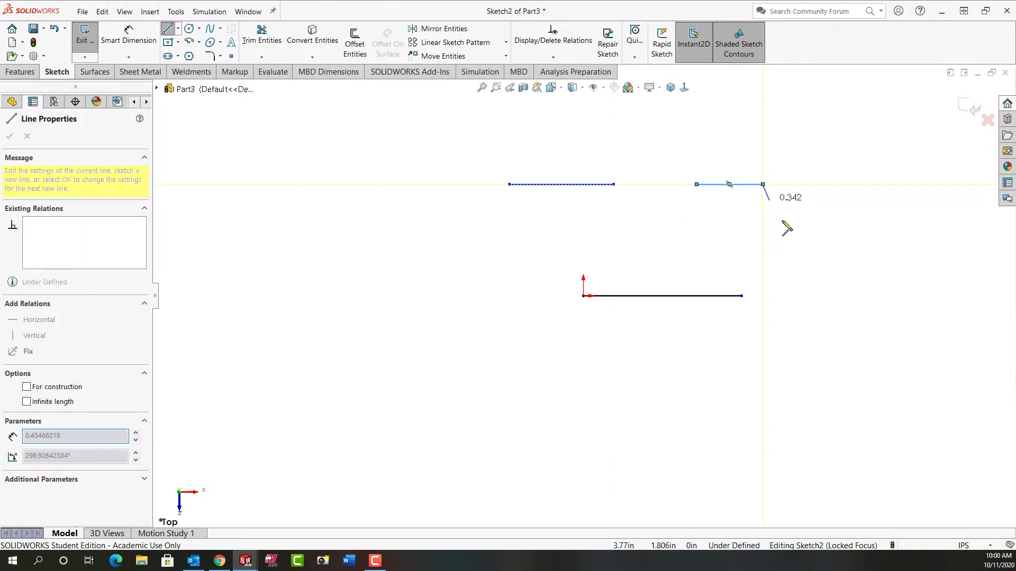
click(826, 295)
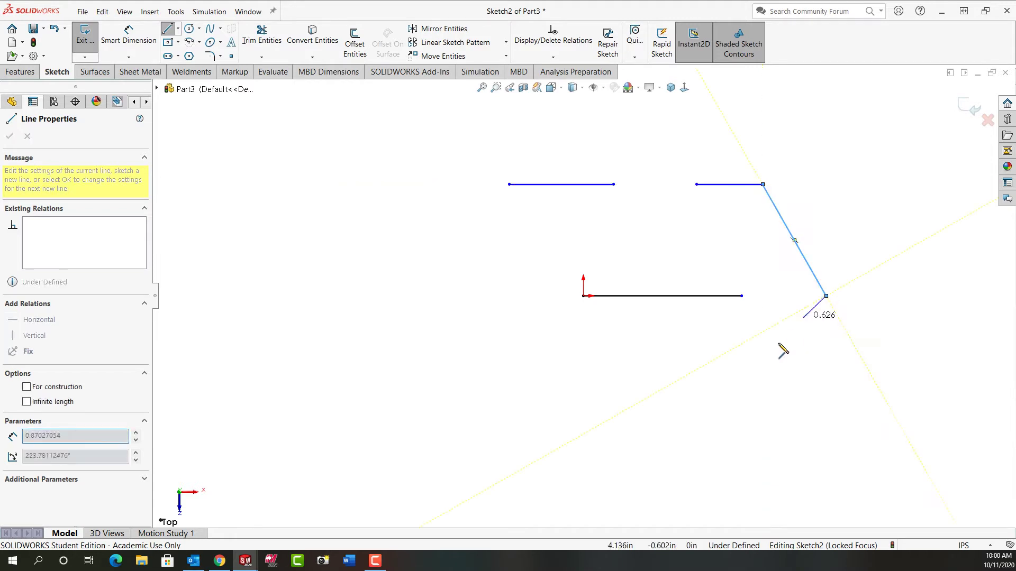
click(766, 394)
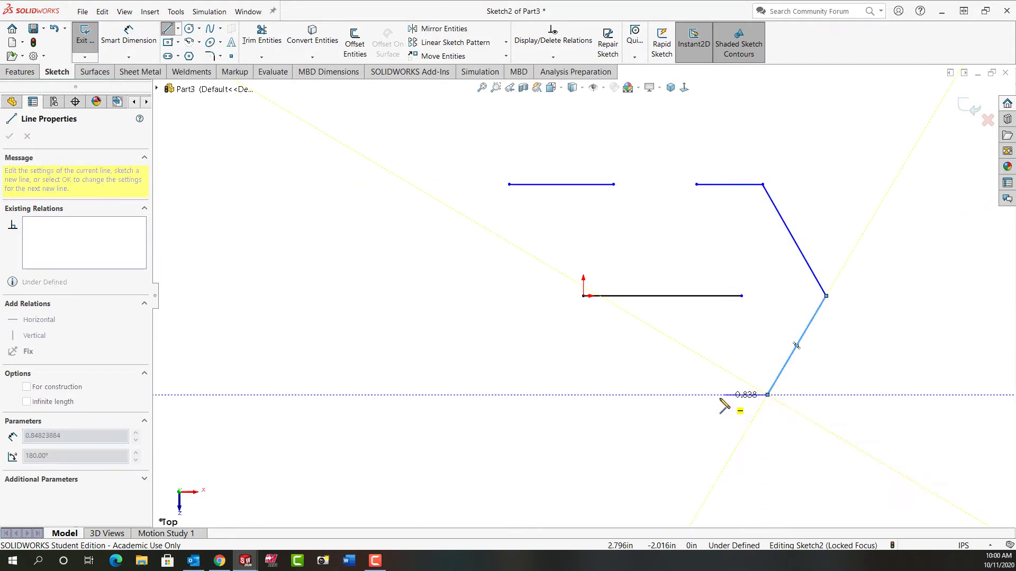
click(715, 394)
key(Escape)
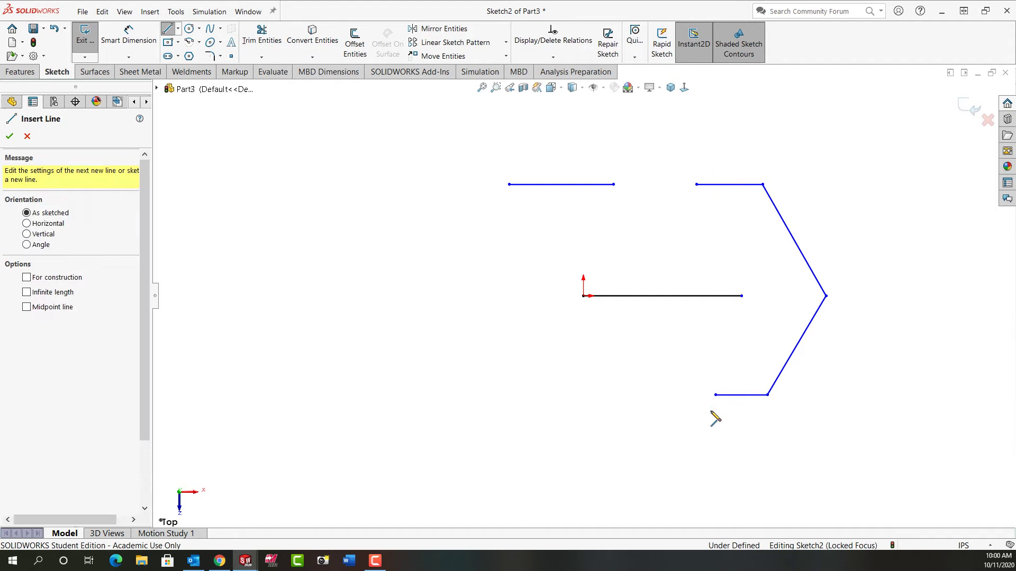
Draw two separate lines left of the origin: a steep slanted one above and a slightly descending one about 1.37 in long below.
click(424, 204)
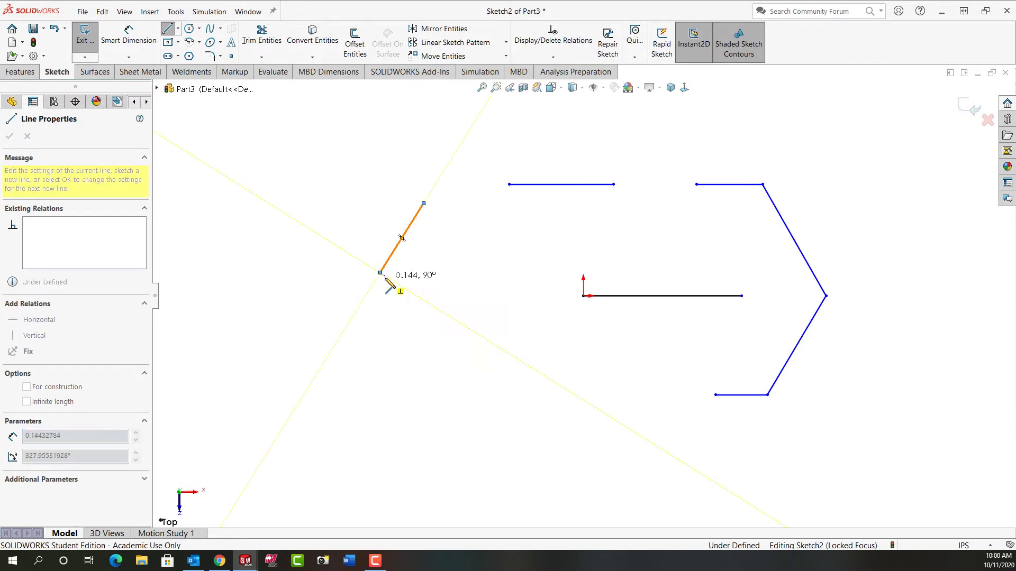
double_click(381, 273)
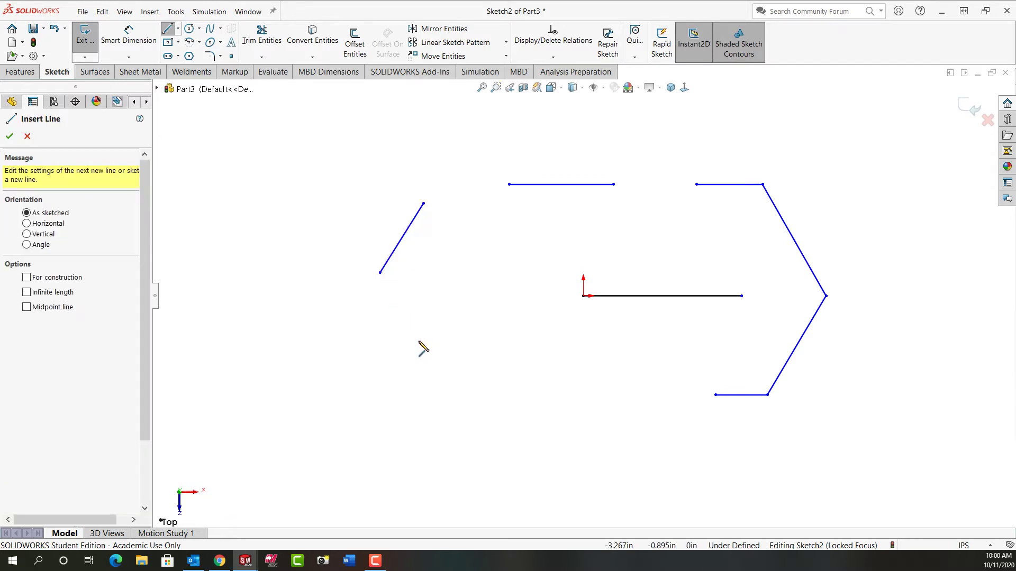
click(423, 346)
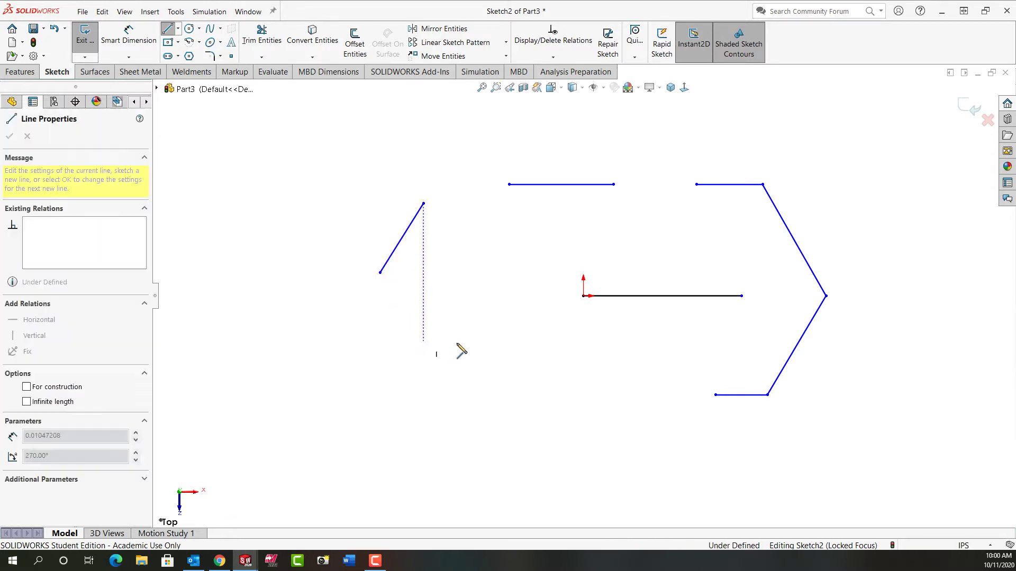
click(492, 352)
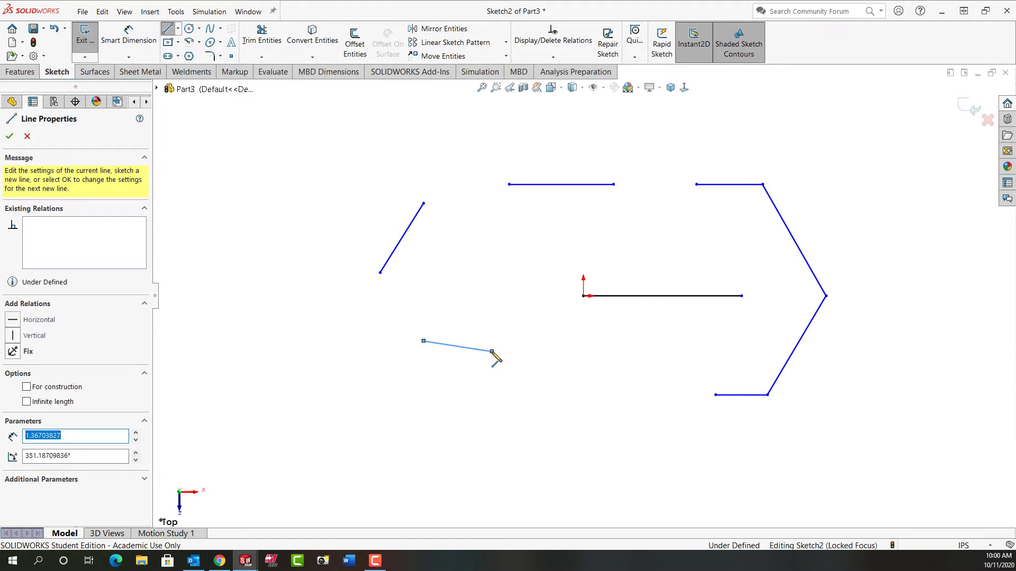
key(Escape)
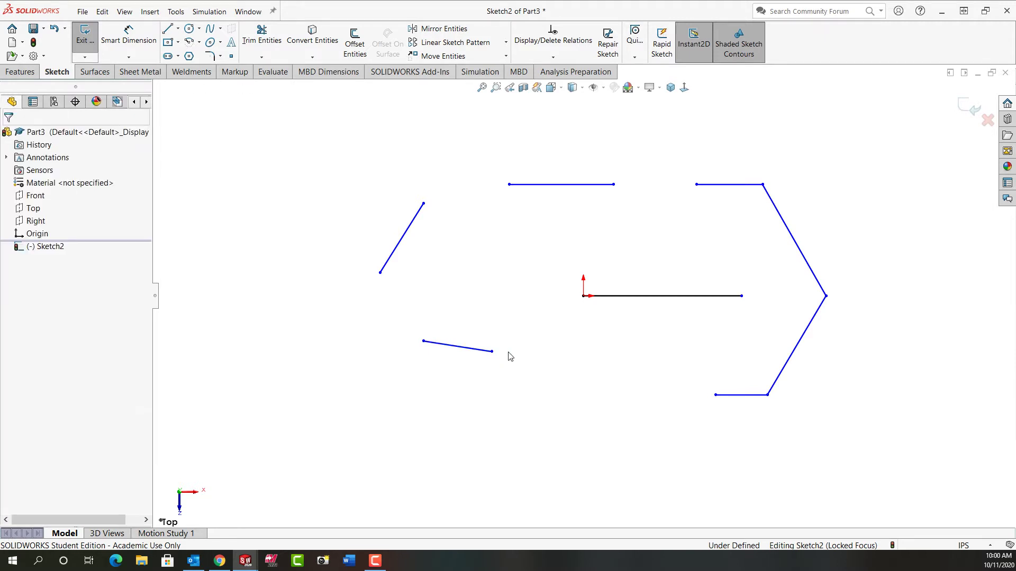
Convert the origin line to construction geometry and dimension the upper right horizontal line 2 in above it.
click(655, 298)
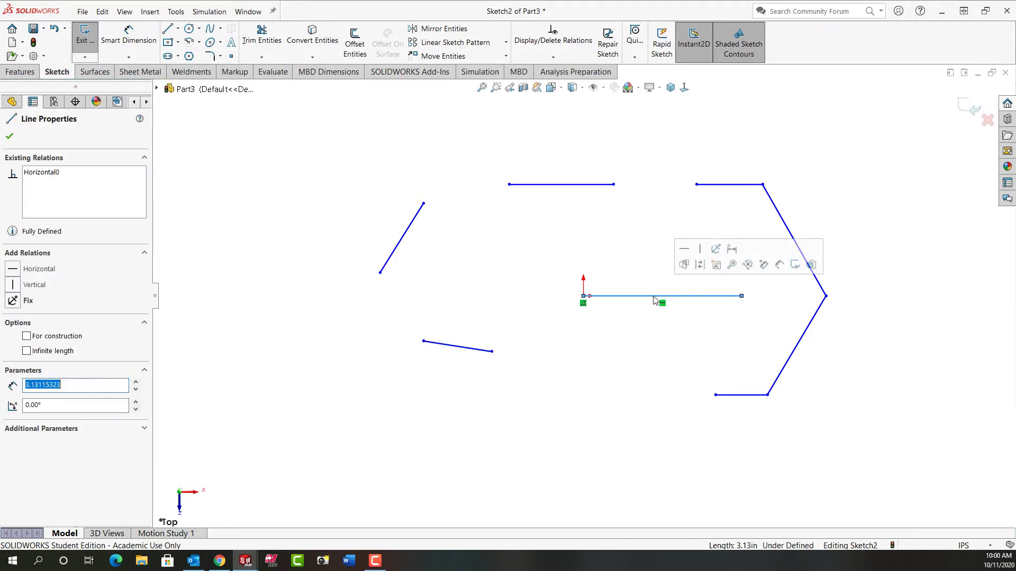
click(701, 265)
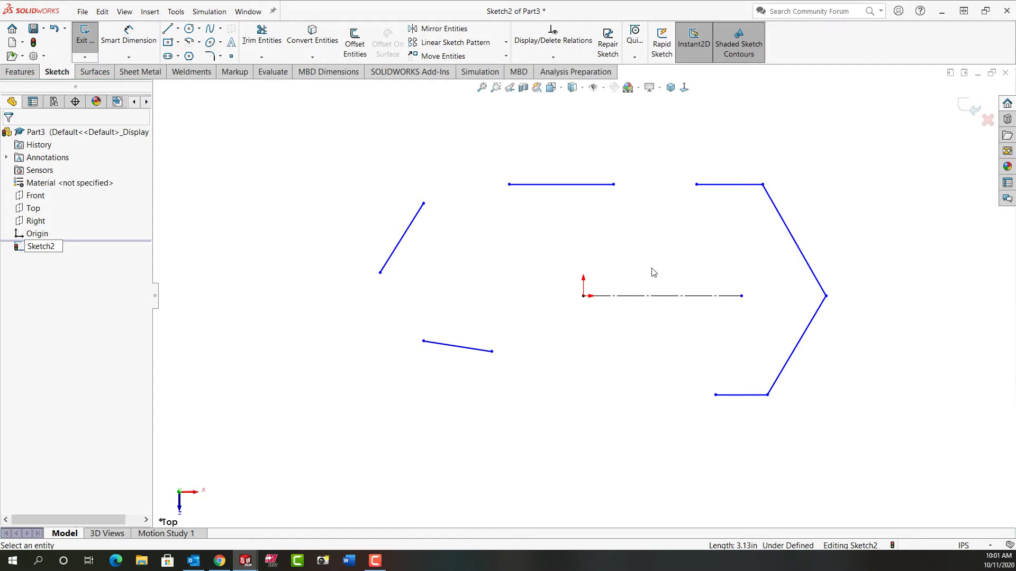
right_drag(654, 272, 647, 206)
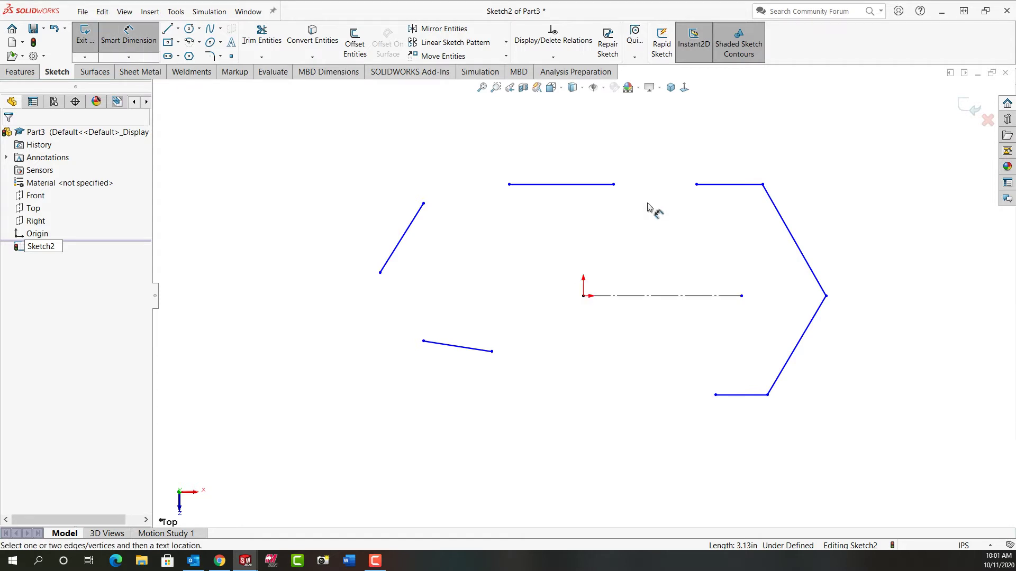
click(711, 185)
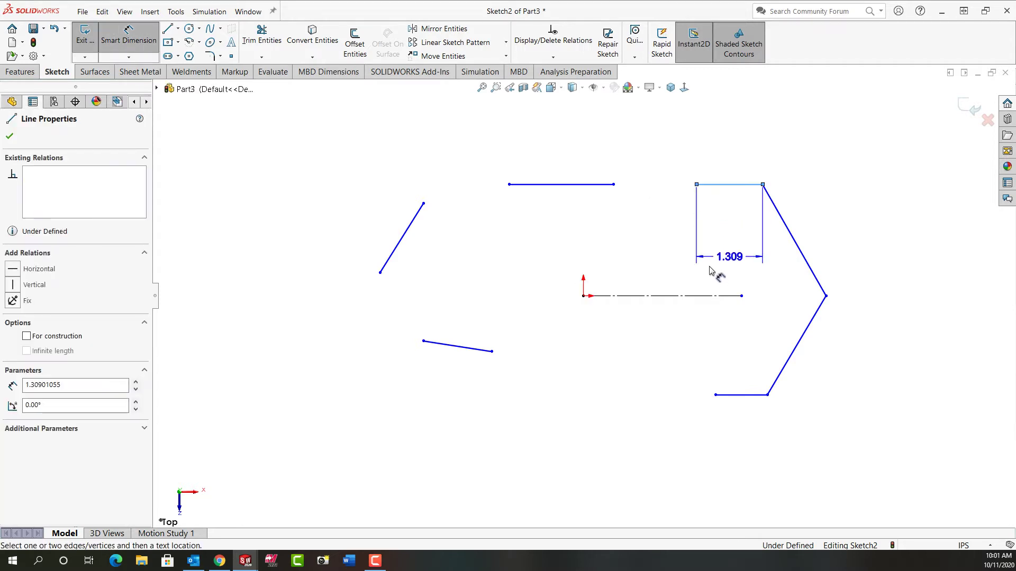
click(722, 296)
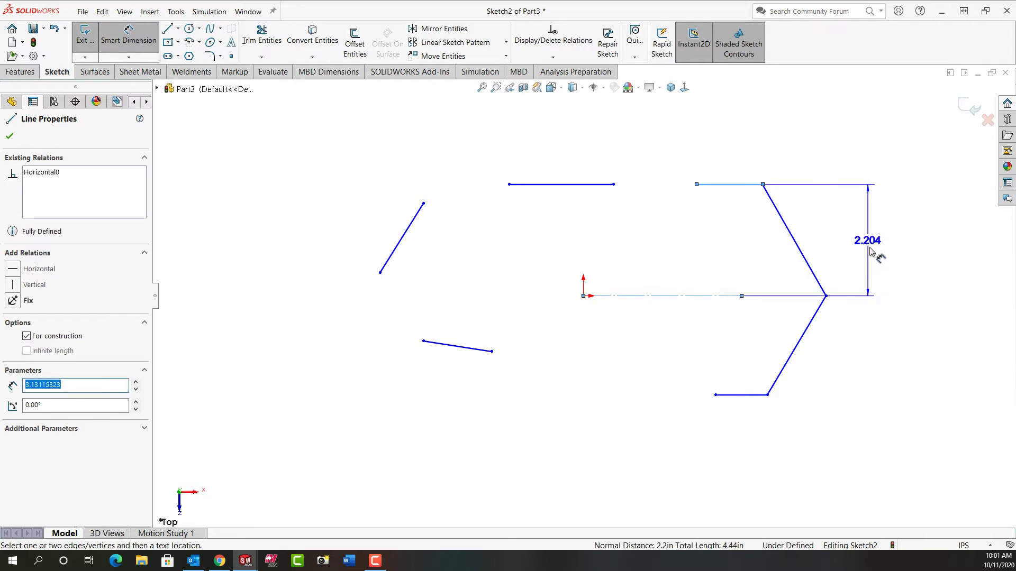
click(870, 247)
text(2)
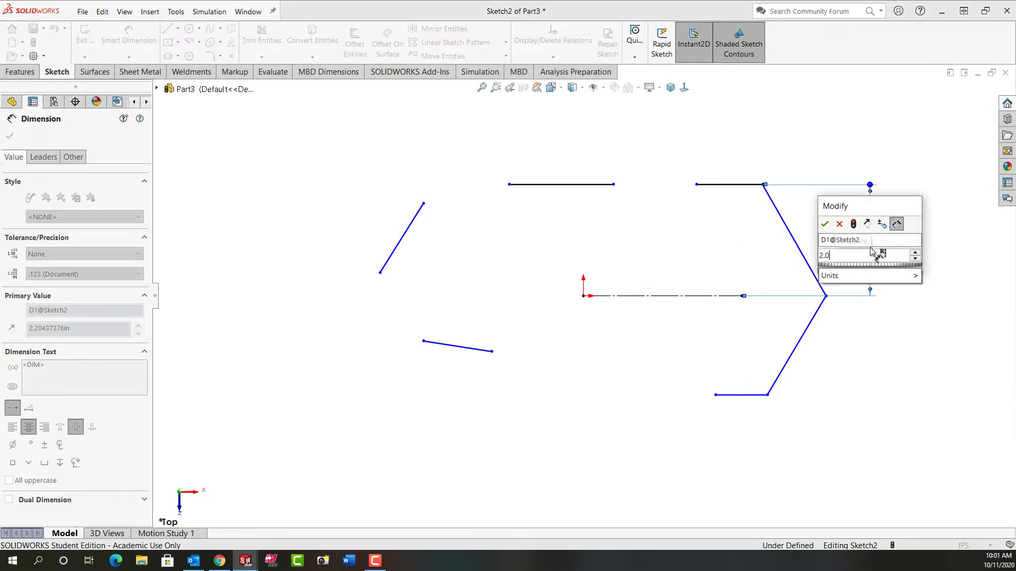
key(Return)
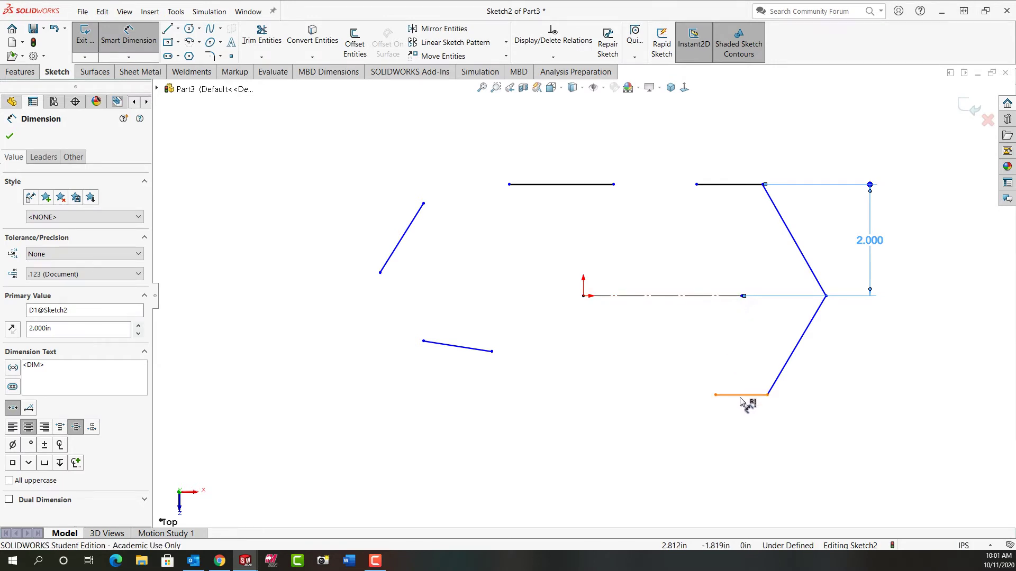
Dimension the lower right horizontal line 2 in below the construction line.
click(748, 403)
click(741, 297)
click(867, 365)
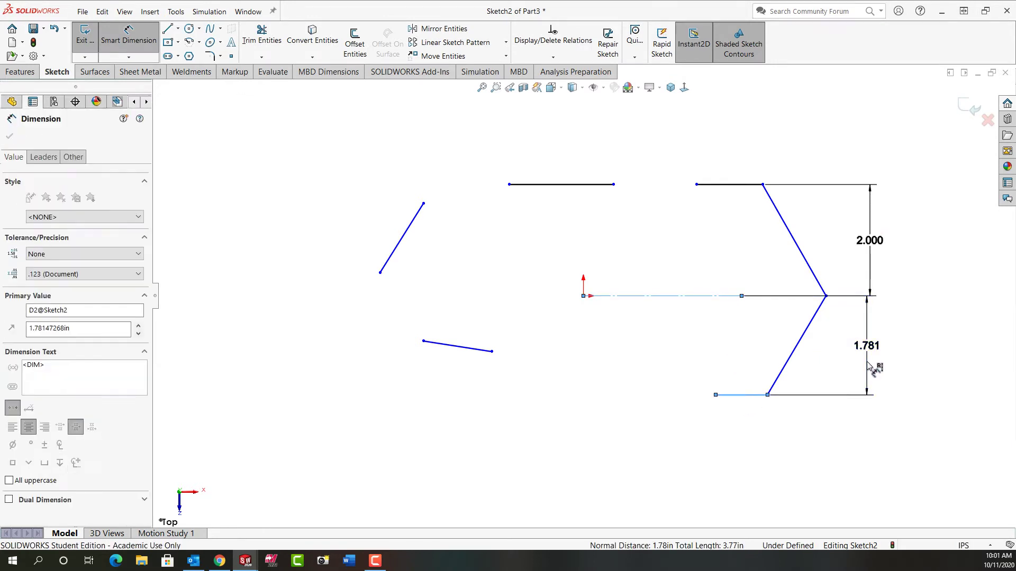
text(2)
key(Return)
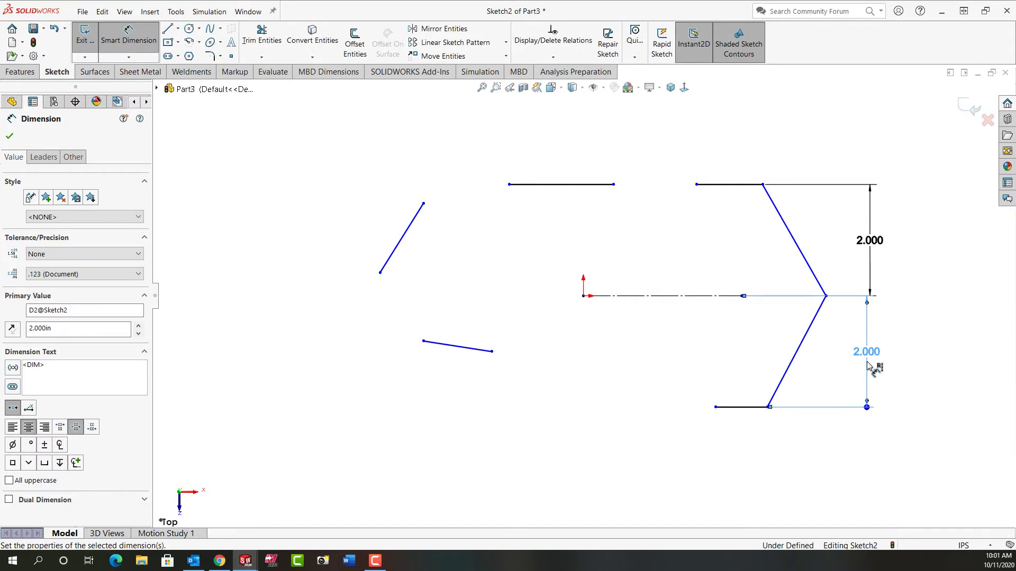
Dimension the angle between the upper right slanted line and the construction line as 65 degrees.
click(782, 227)
click(711, 295)
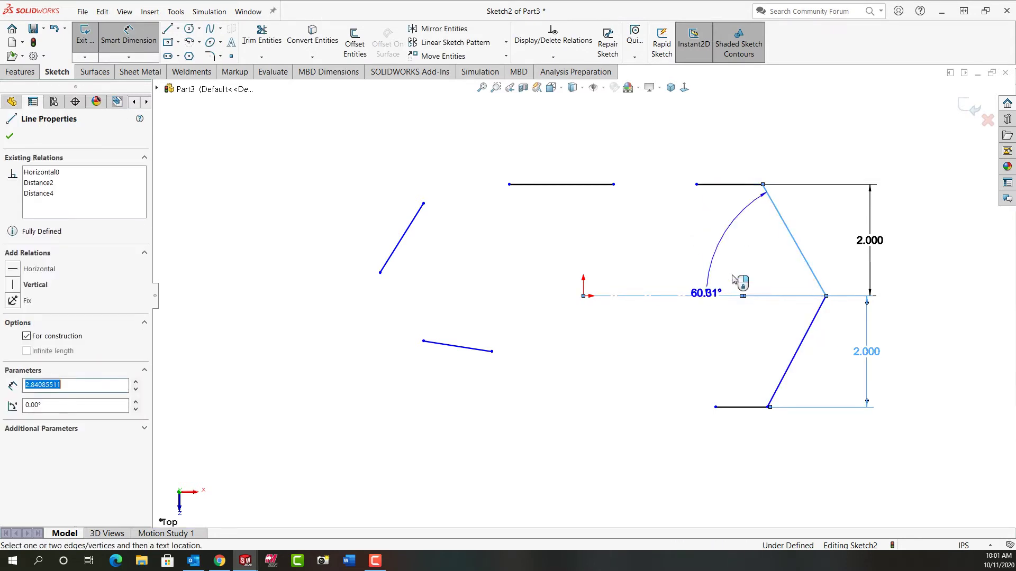
click(748, 259)
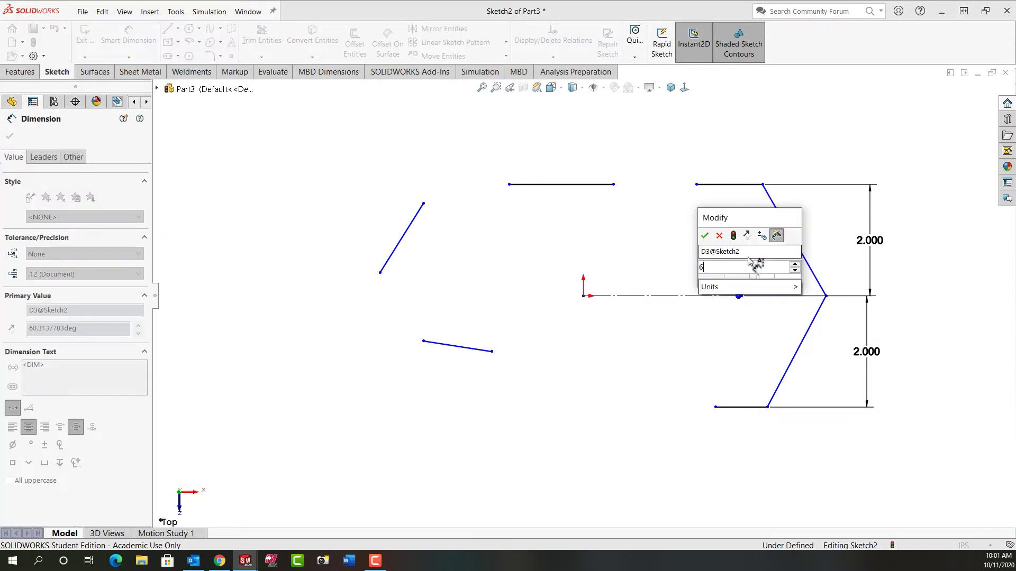
text(65)
key(Return)
Dimension the angle between the two right-hand slanted lines as 130 degrees.
click(735, 295)
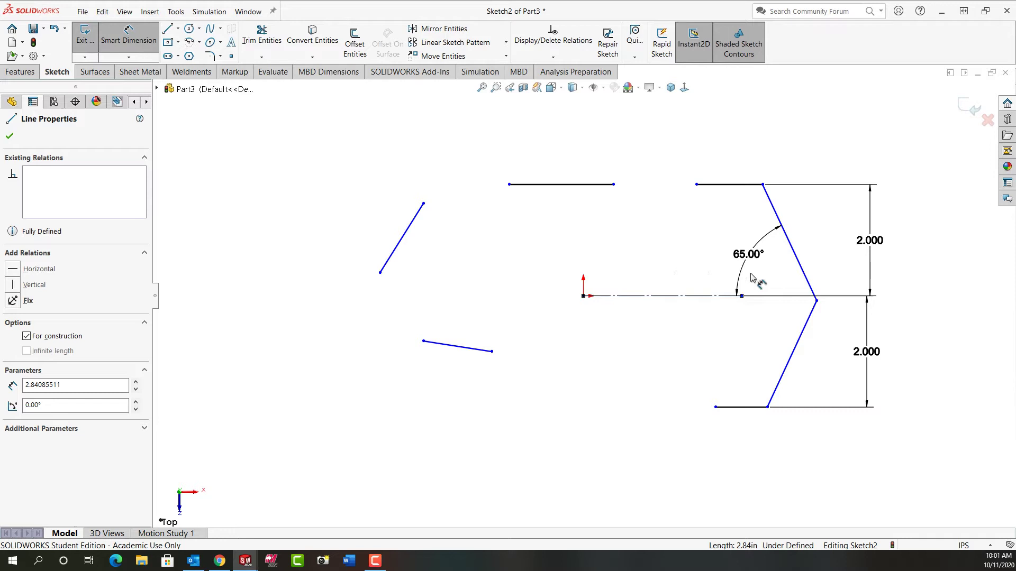
click(790, 251)
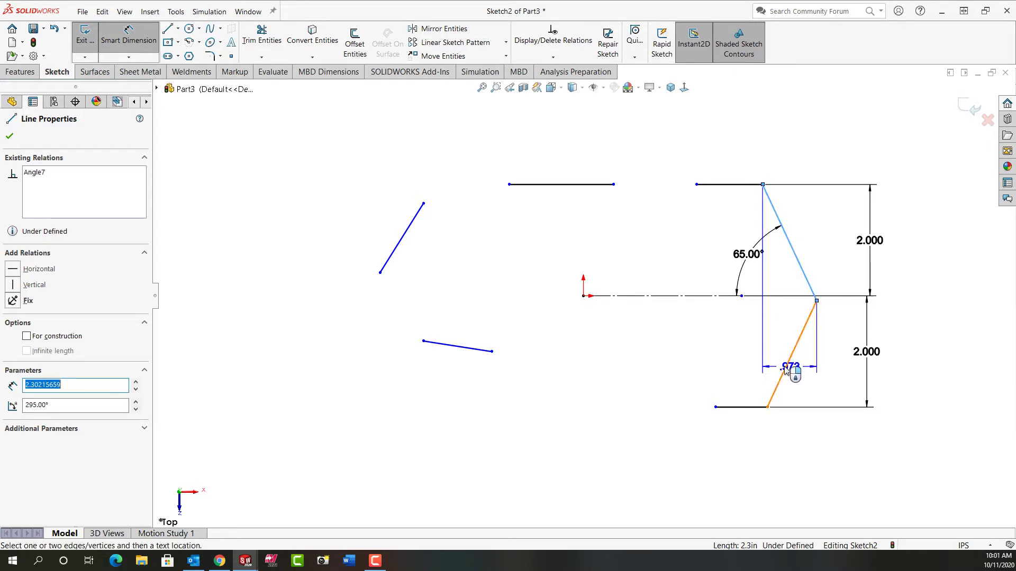
click(785, 369)
click(718, 317)
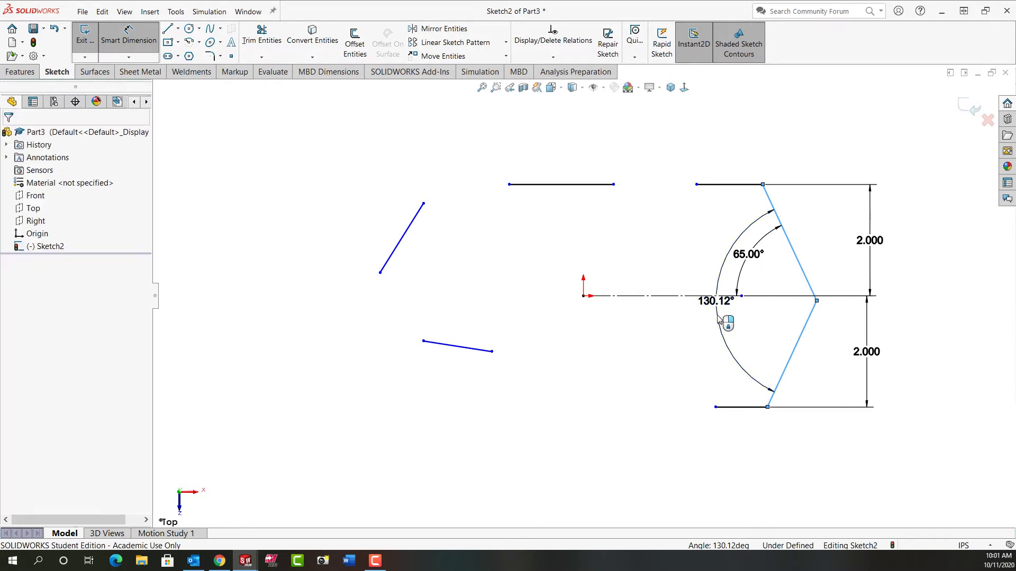
text(130)
key(Return)
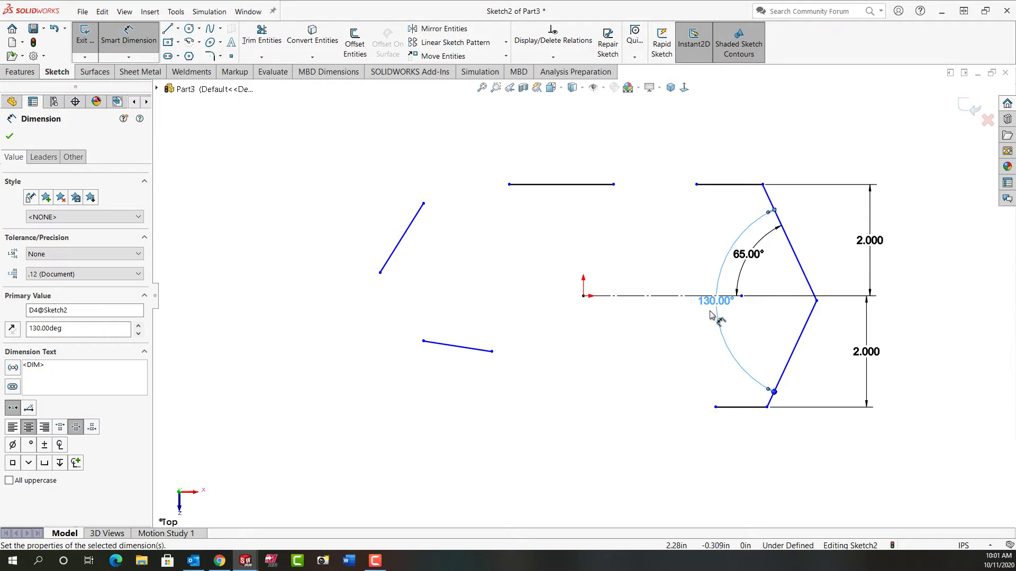
Dimension the horizontal distance from the origin to the left endpoint of the upper middle horizontal line as 0.525 in.
click(583, 297)
click(509, 184)
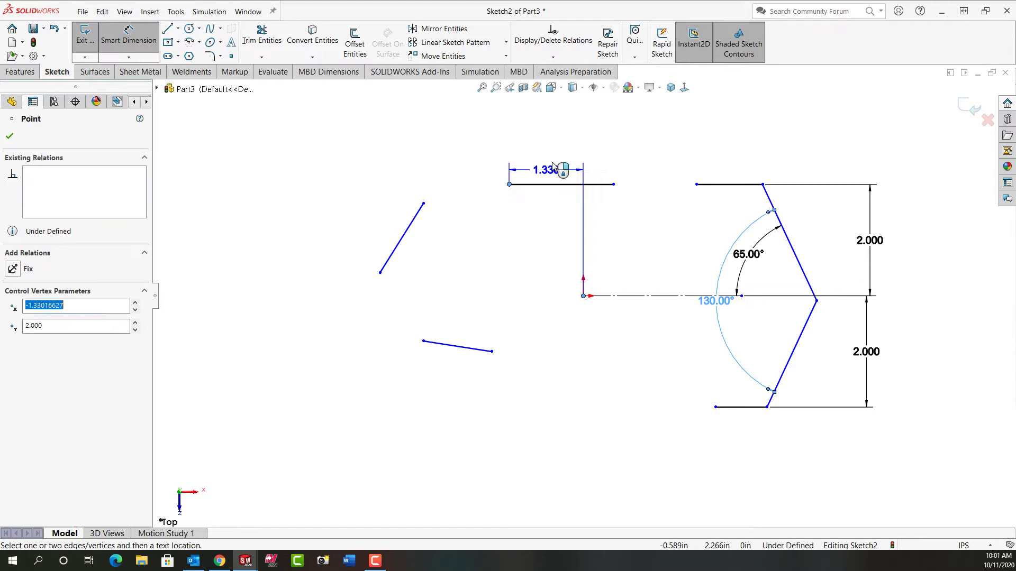
click(550, 161)
text(.)
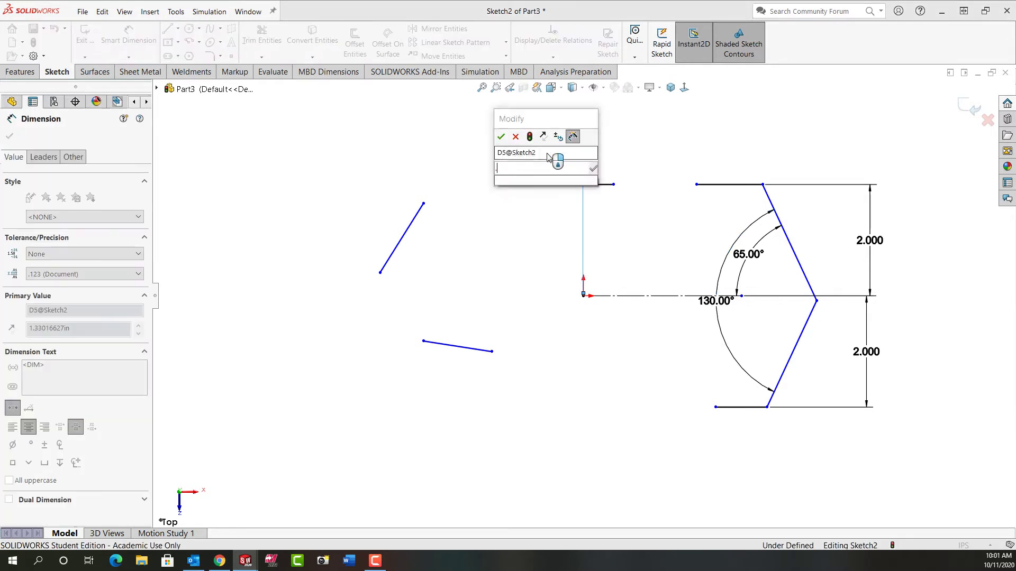
text(525)
key(Return)
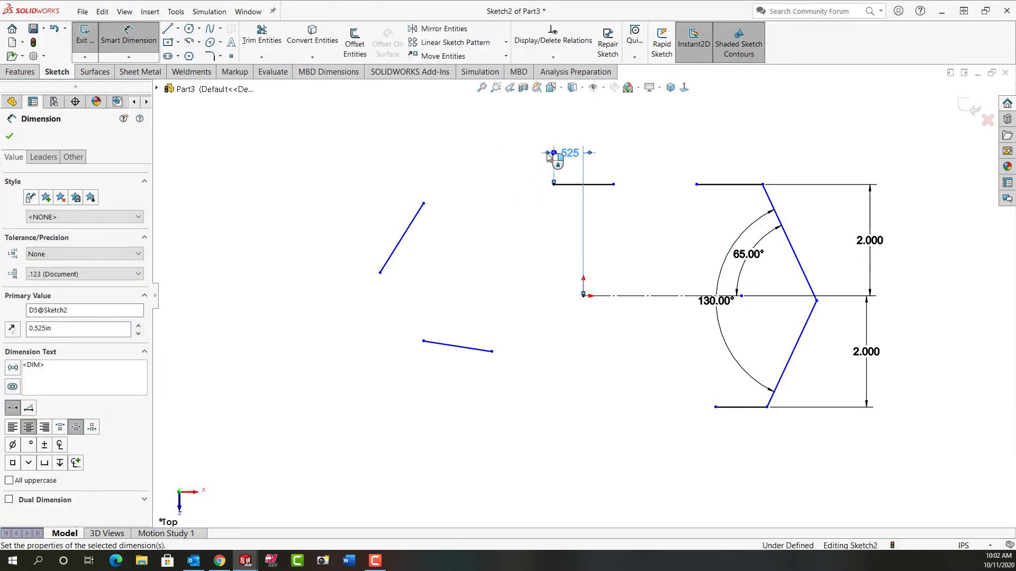
Dimension the angle between the upper left slanted line and the construction line as 55 degrees.
click(408, 236)
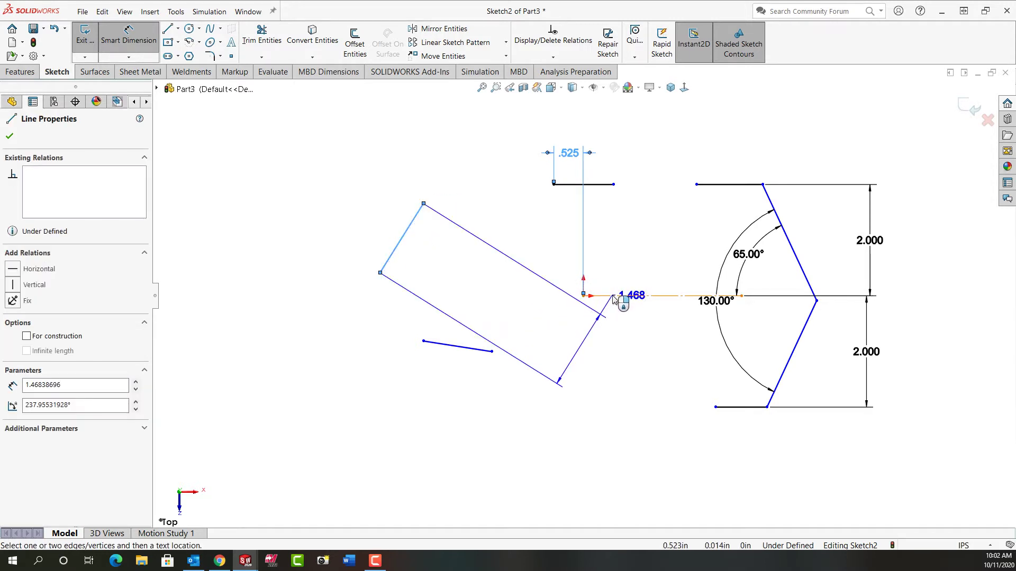
click(594, 295)
click(454, 269)
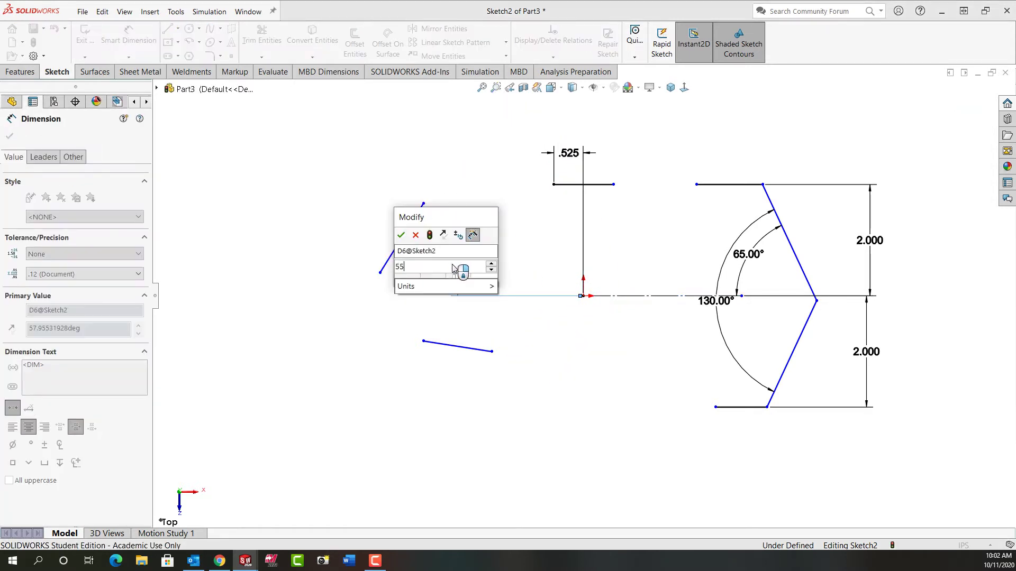
key(Return)
Dimension the angle between the lower left slanted line and the construction line as 12 degrees.
click(476, 349)
click(479, 295)
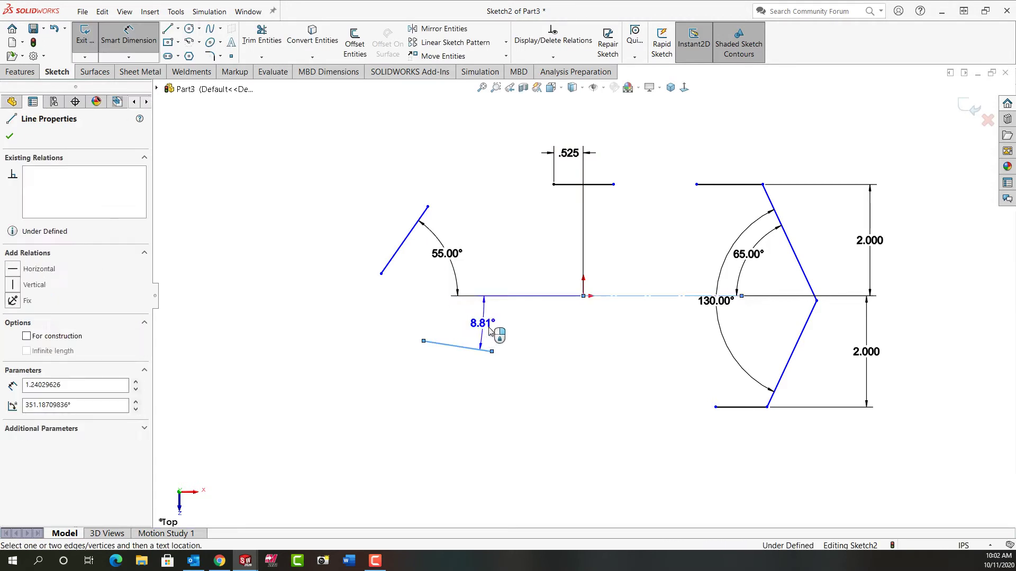
click(481, 331)
text(12)
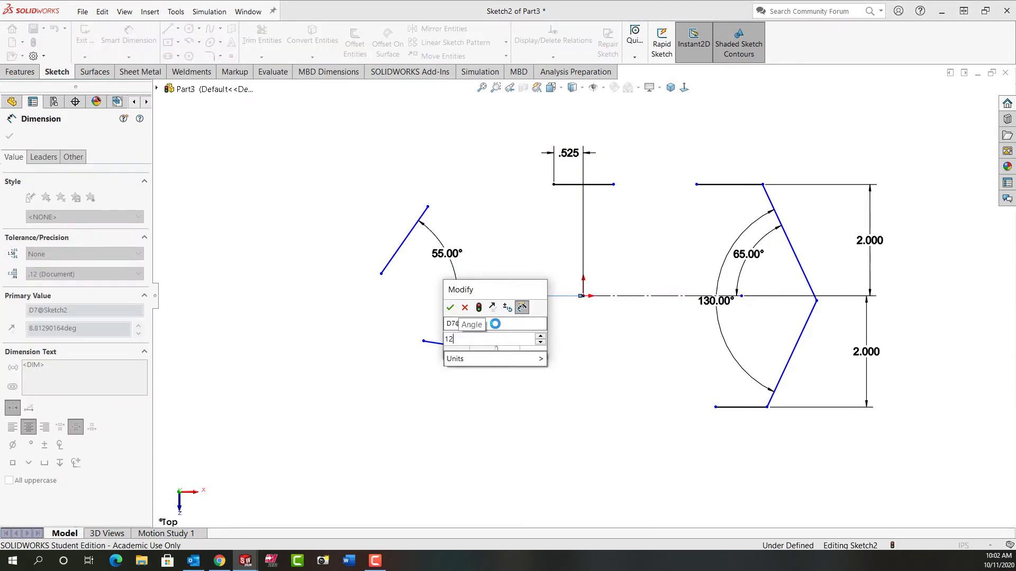
key(Return)
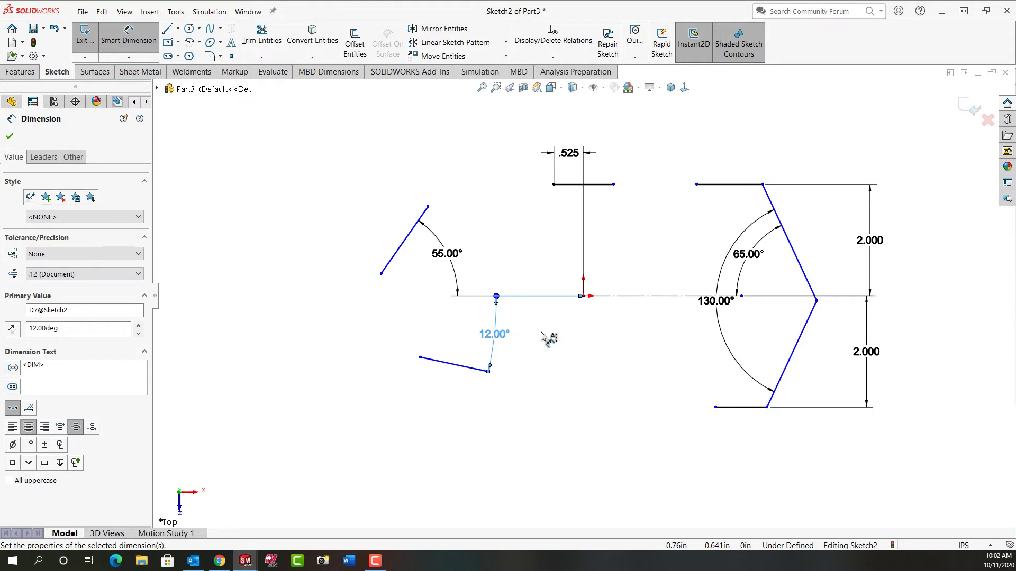
Dimension the horizontal distance from the lower left line's outer endpoint to the right-hand vertex as 9 in.
click(420, 358)
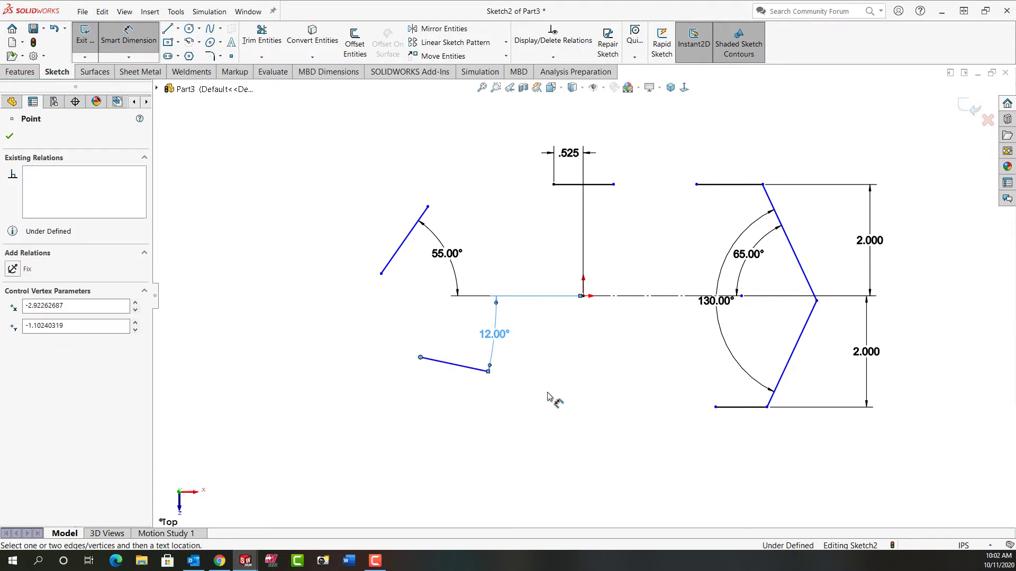
click(816, 301)
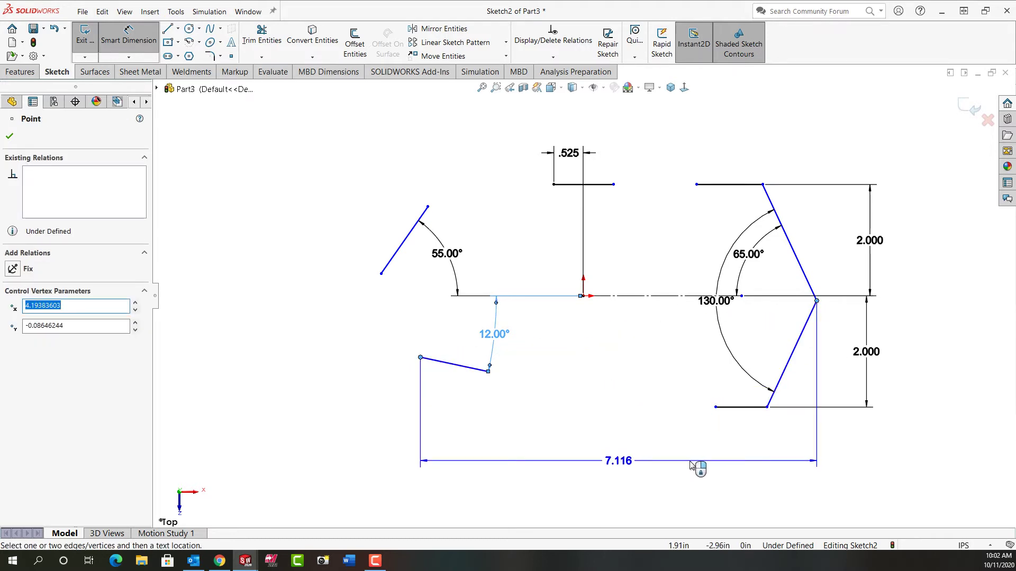
click(690, 466)
text(9)
key(Return)
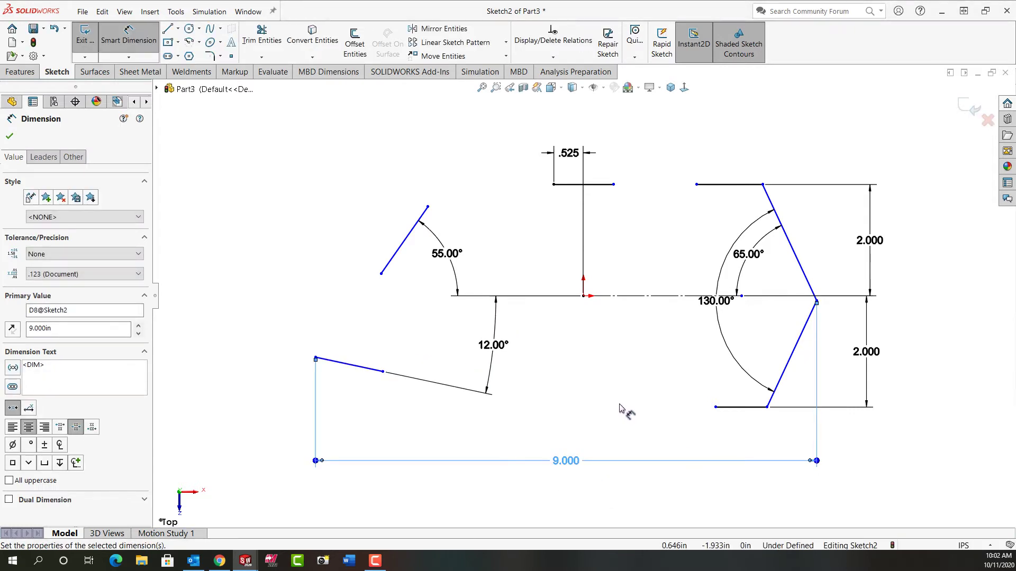
key(Escape)
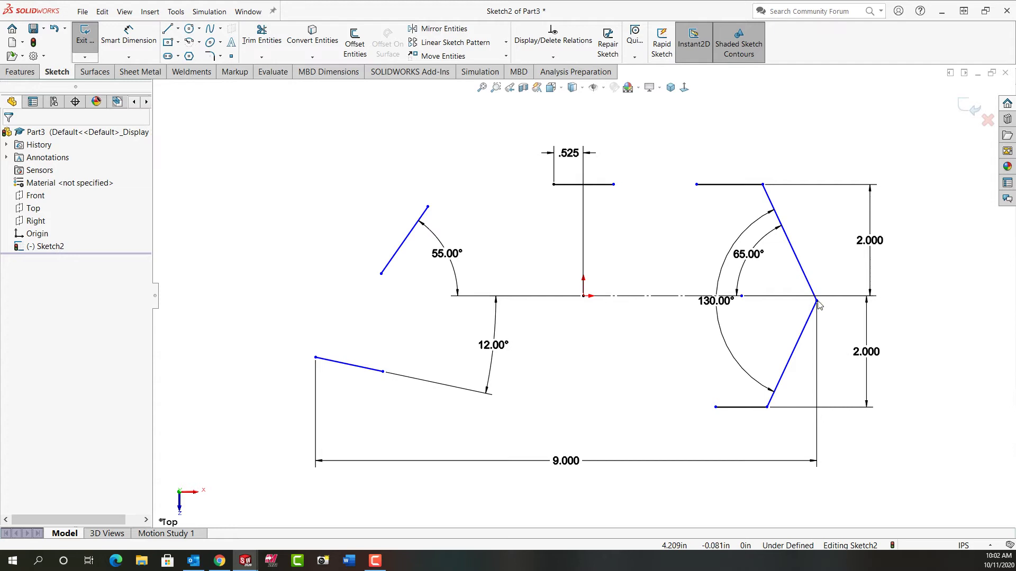
Make the vertex of the two right-hand slanted lines coincident with the construction line.
click(816, 301)
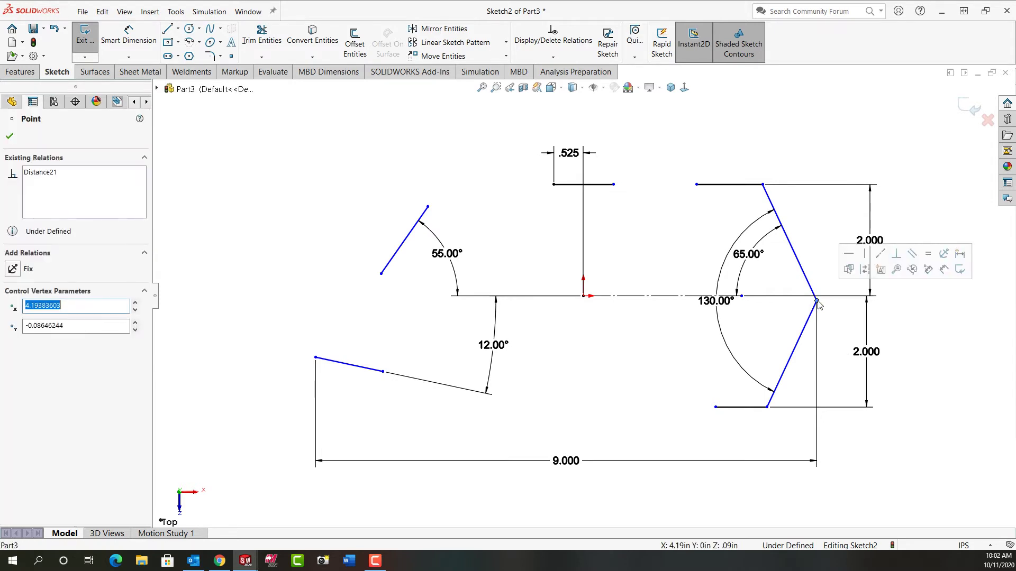
ctrl+click(670, 297)
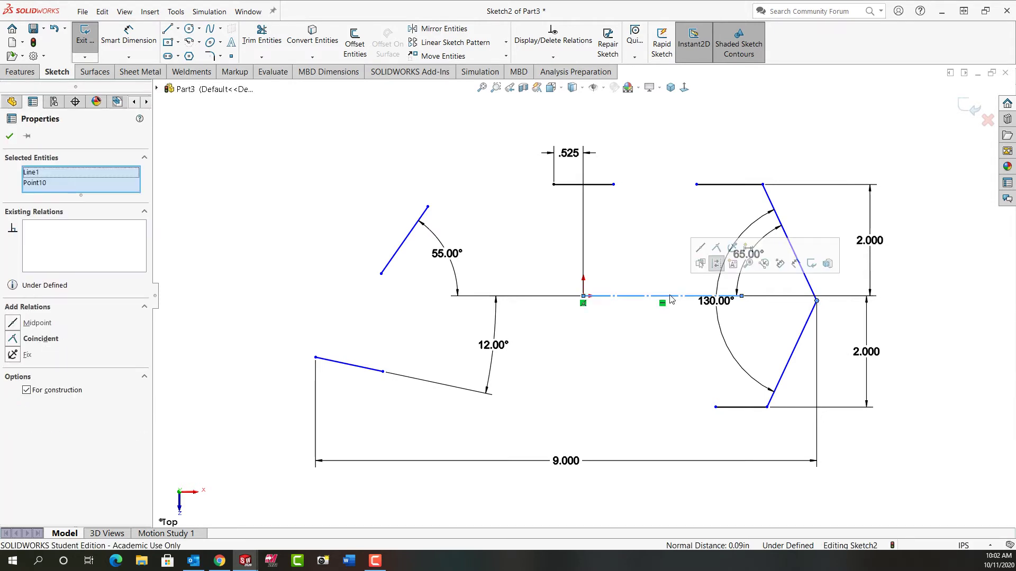
click(718, 249)
click(666, 376)
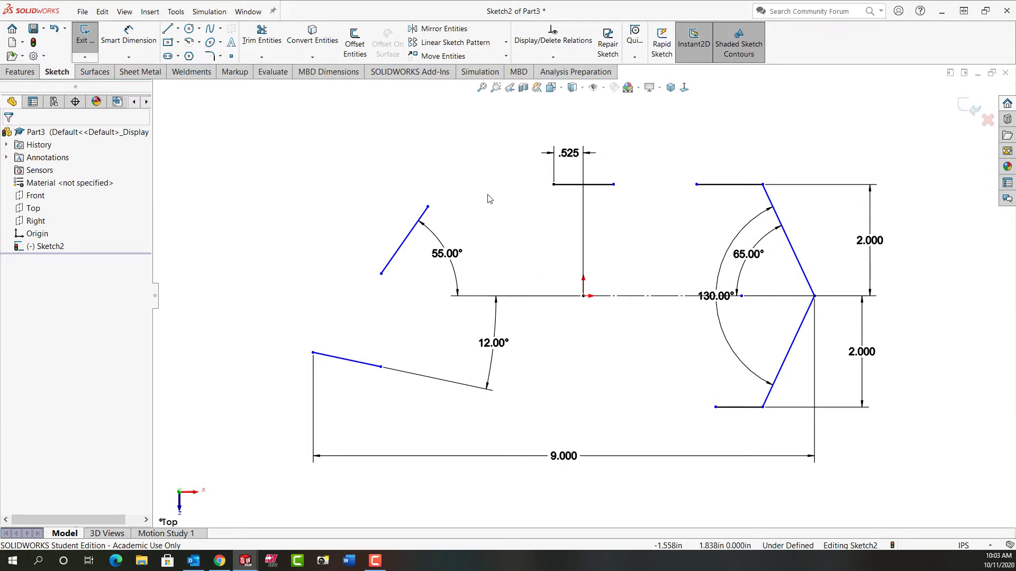
Apply a 1.25 in sketch fillet to the right-hand vertex where the two slanted lines meet.
click(210, 56)
text(1.250in)
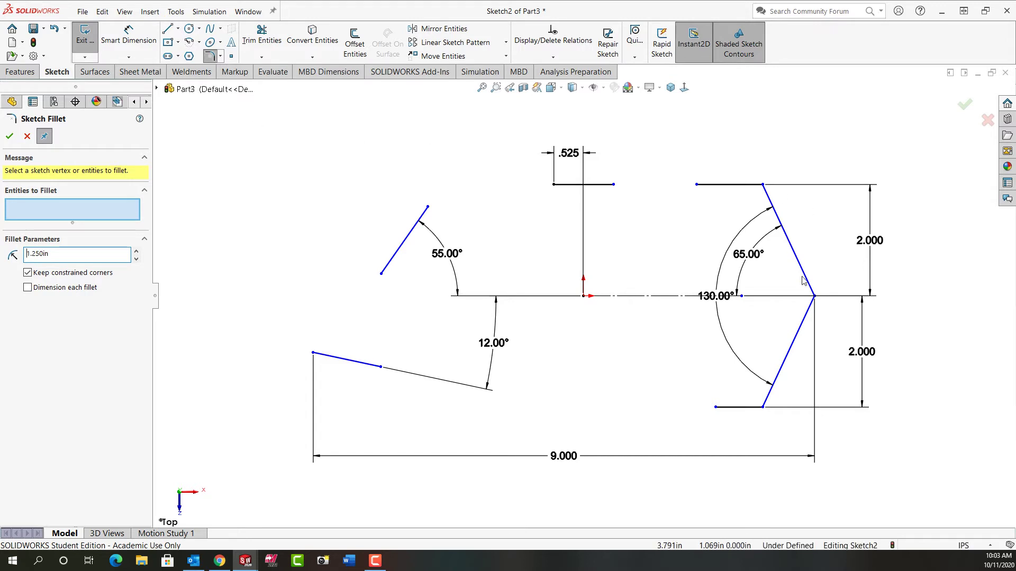
click(816, 298)
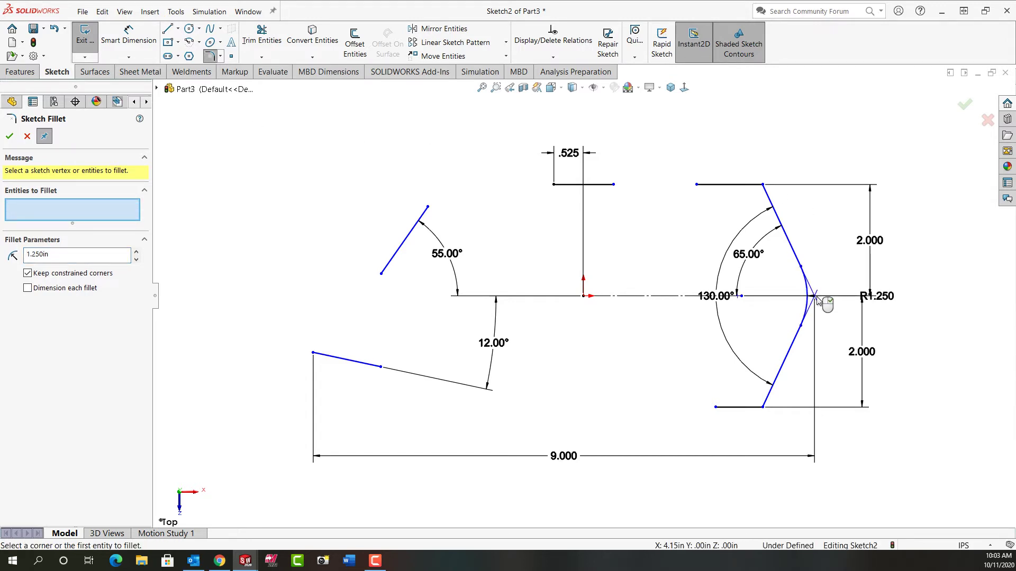
click(9, 137)
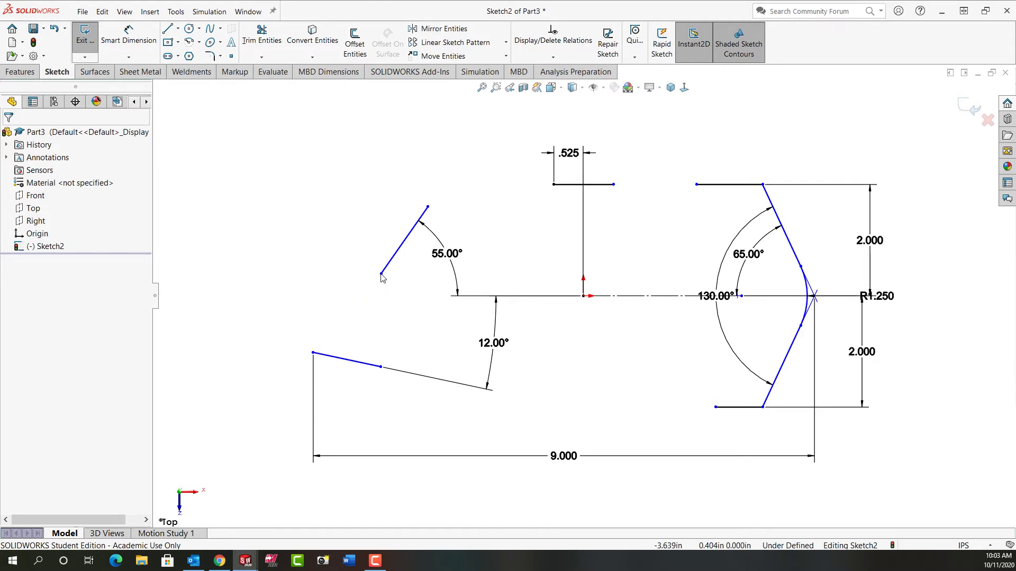
Lengthen the upper left slanted line by pulling its lower endpoint outward toward the lower left line's outer end.
drag(381, 274, 328, 289)
click(483, 170)
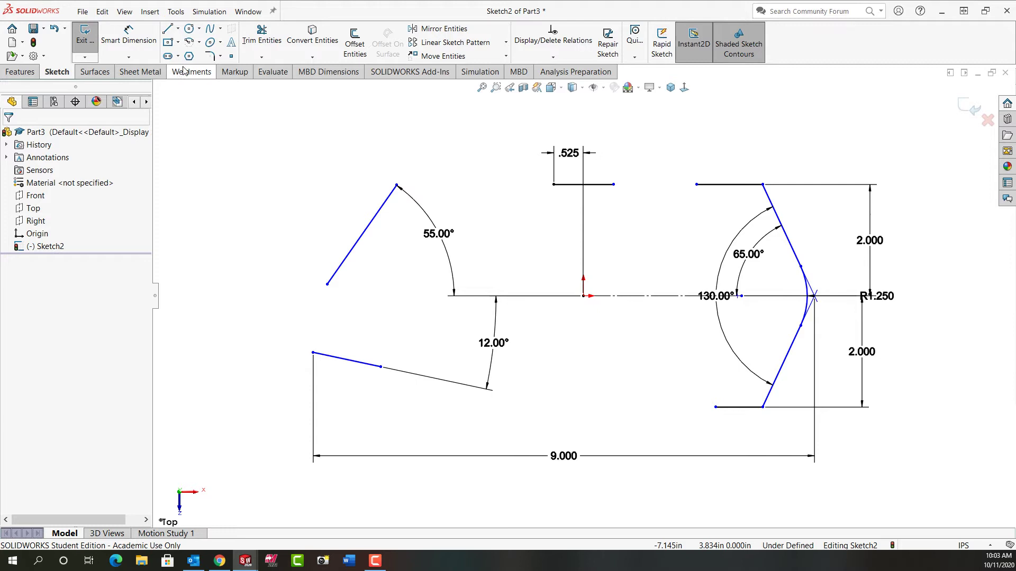
Sketch a 90-degree three-point arc bulging upward between the two upper horizontal lines, with a radius of about 1.05 in.
click(189, 41)
click(92, 178)
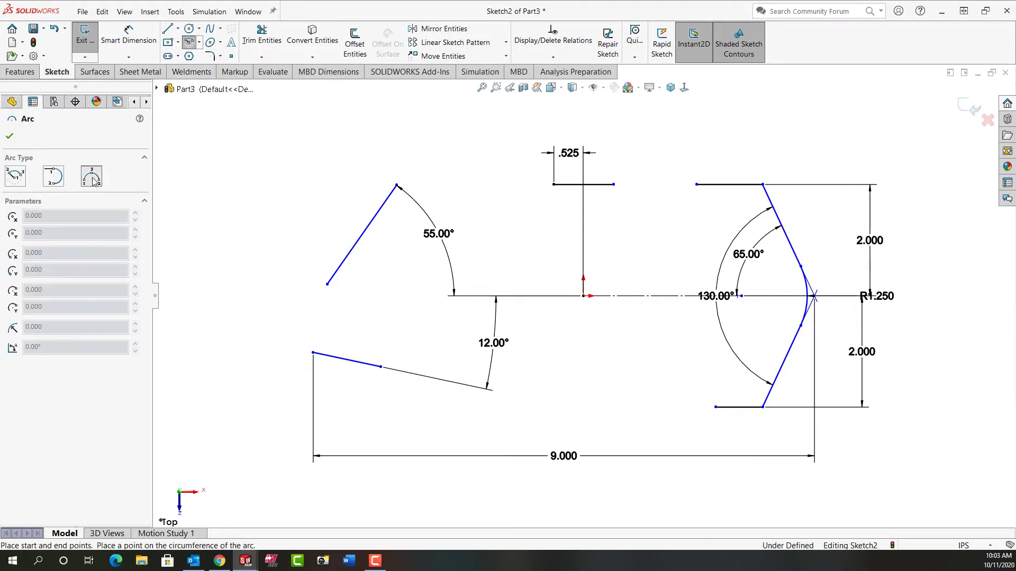
click(614, 184)
click(696, 184)
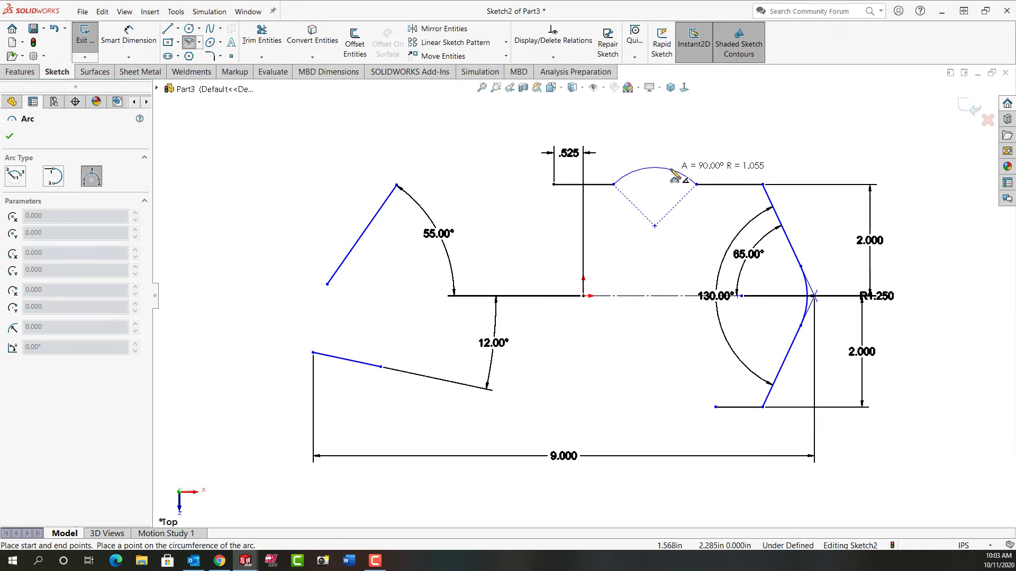
click(654, 168)
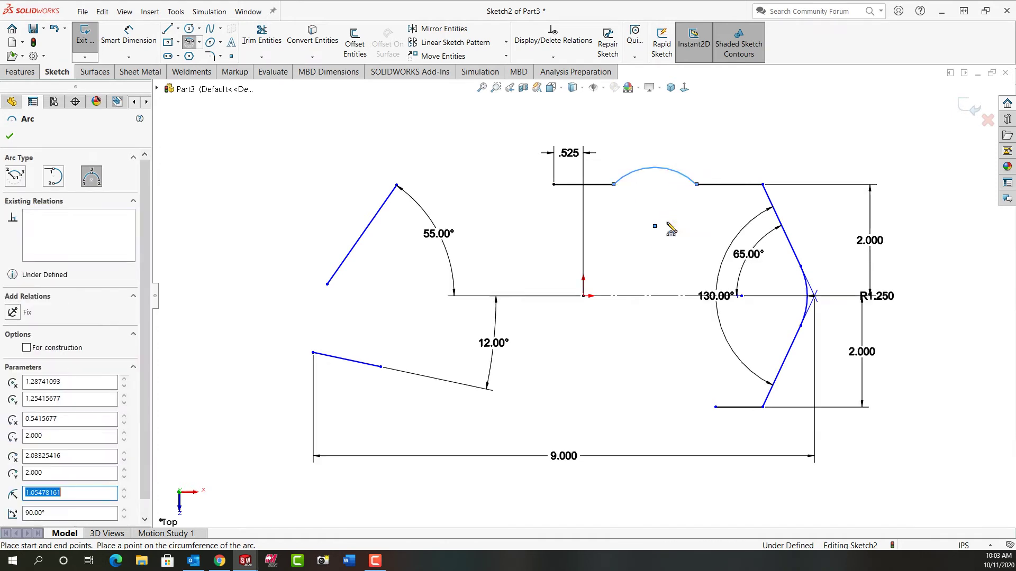
Sketch a downward-bulging three-point arc from the lower right horizontal line's left endpoint to below the lower left line, radius about 3.39 in.
click(715, 407)
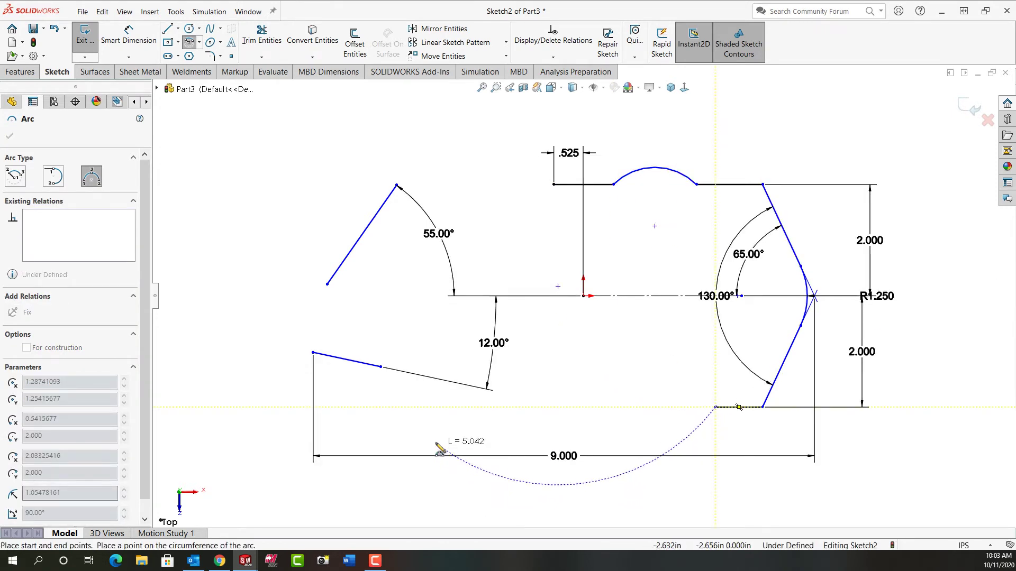
click(415, 424)
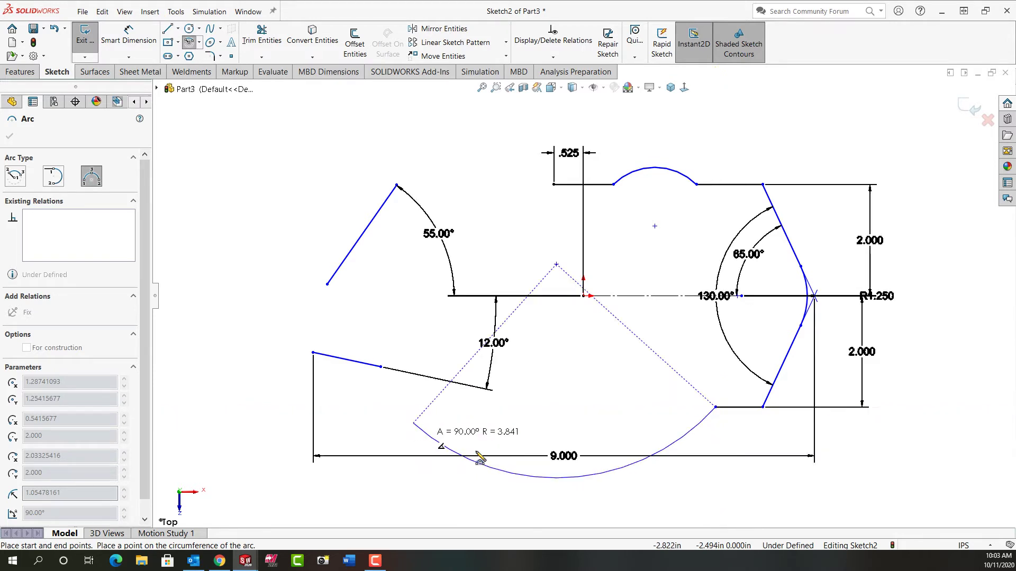
click(592, 488)
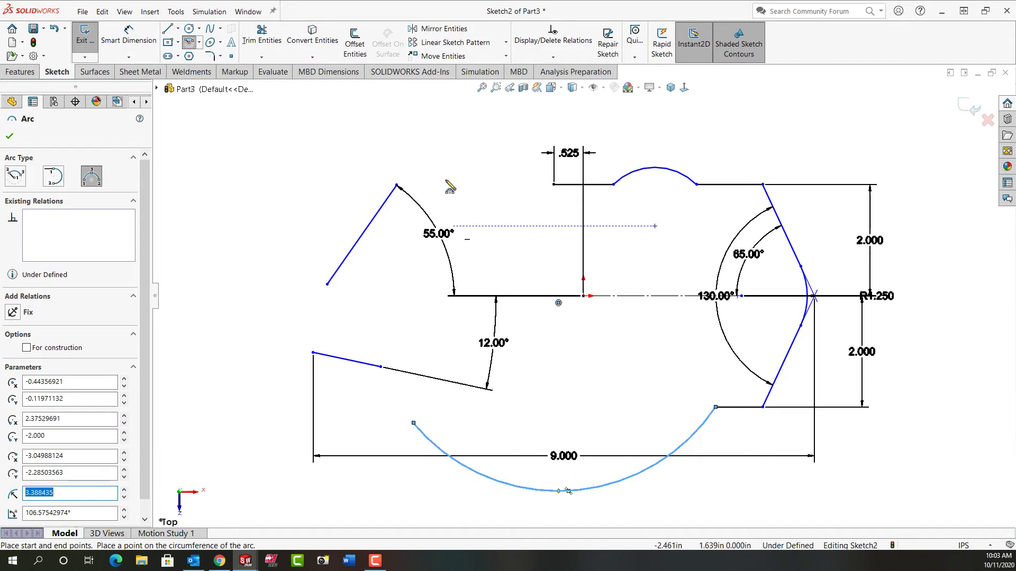
Sketch a 90-degree three-point arc from the upper left slanted line's top endpoint toward the upper middle line, radius about 1.6 in.
click(397, 185)
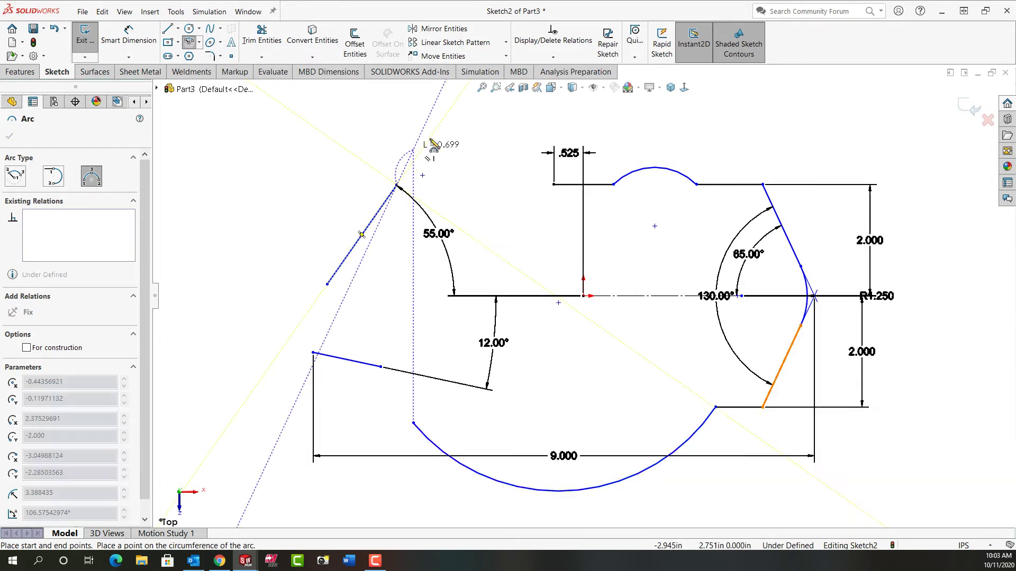
click(519, 154)
click(453, 145)
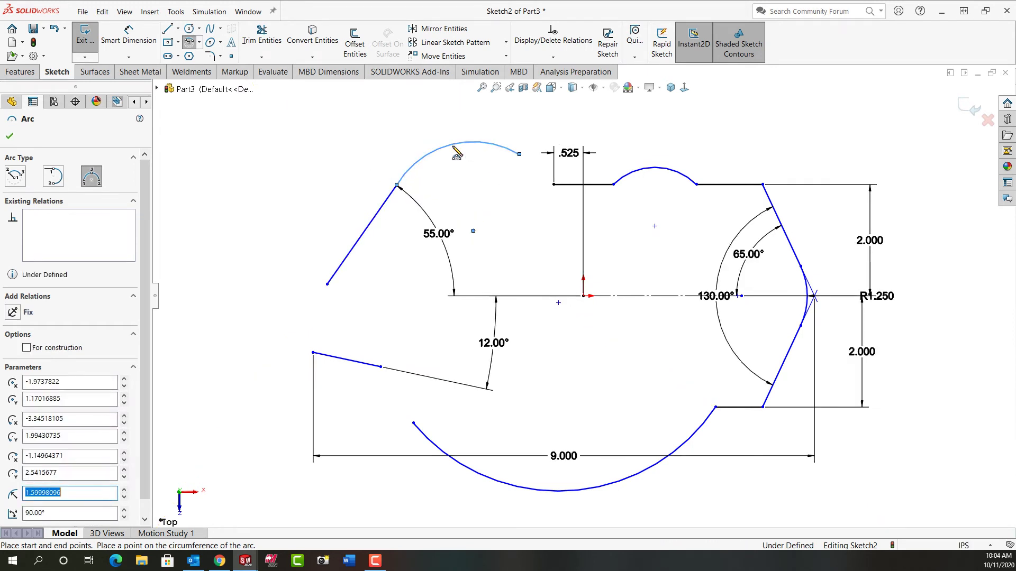
key(Escape)
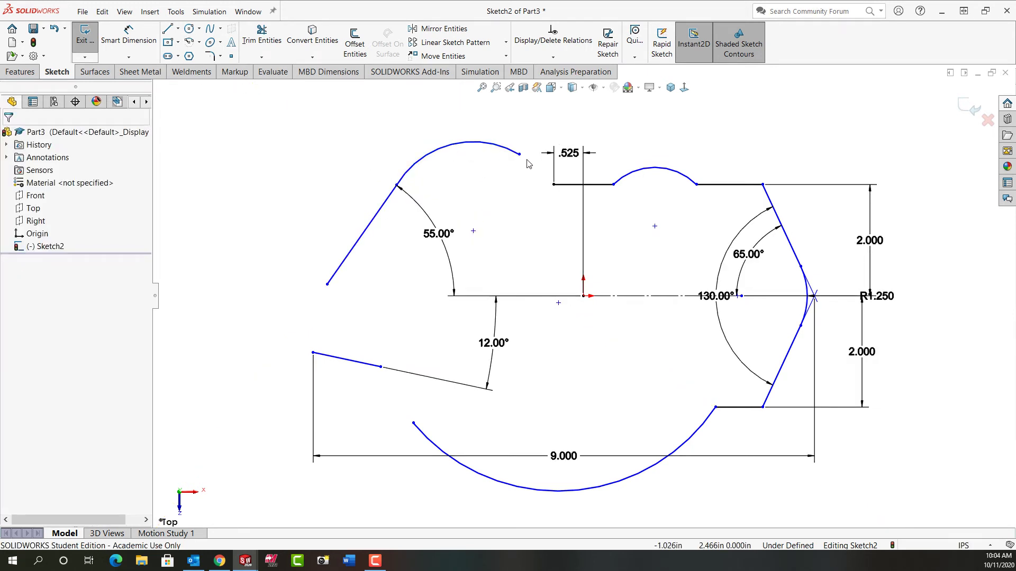
Draw a line connecting the upper middle horizontal line's left endpoint to the free end of the upper left arc.
key(l)
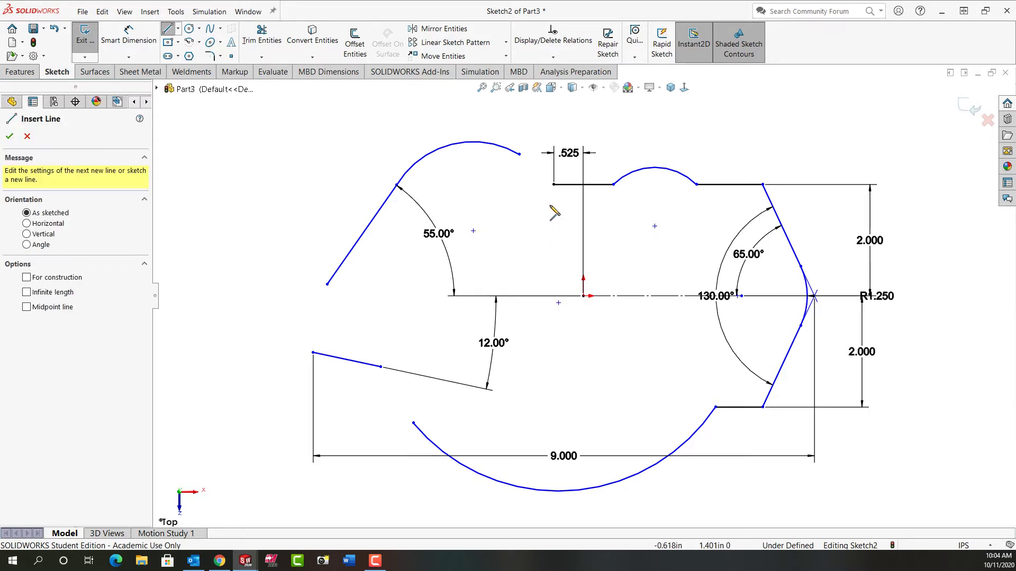
click(553, 184)
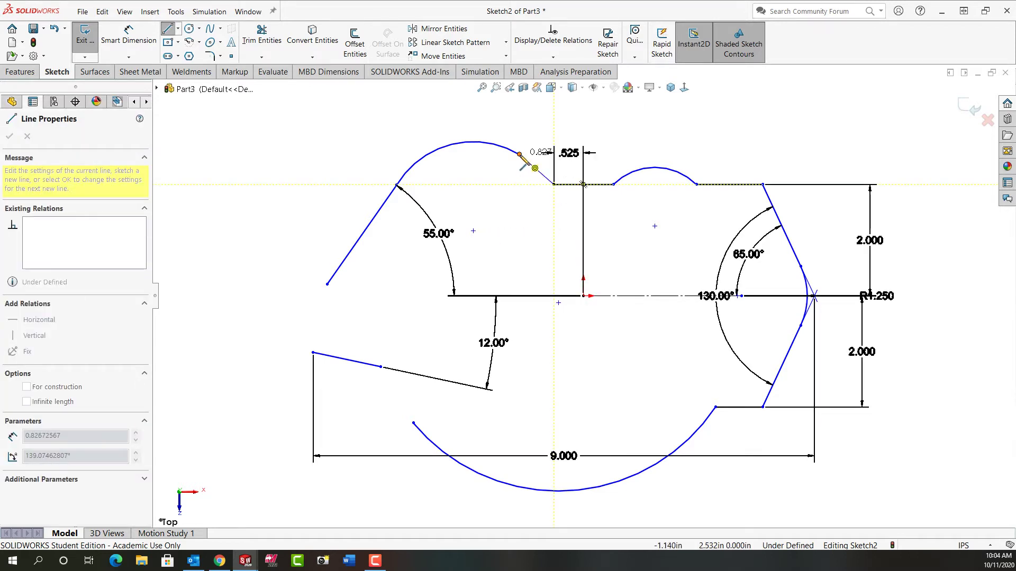
click(519, 154)
key(Escape)
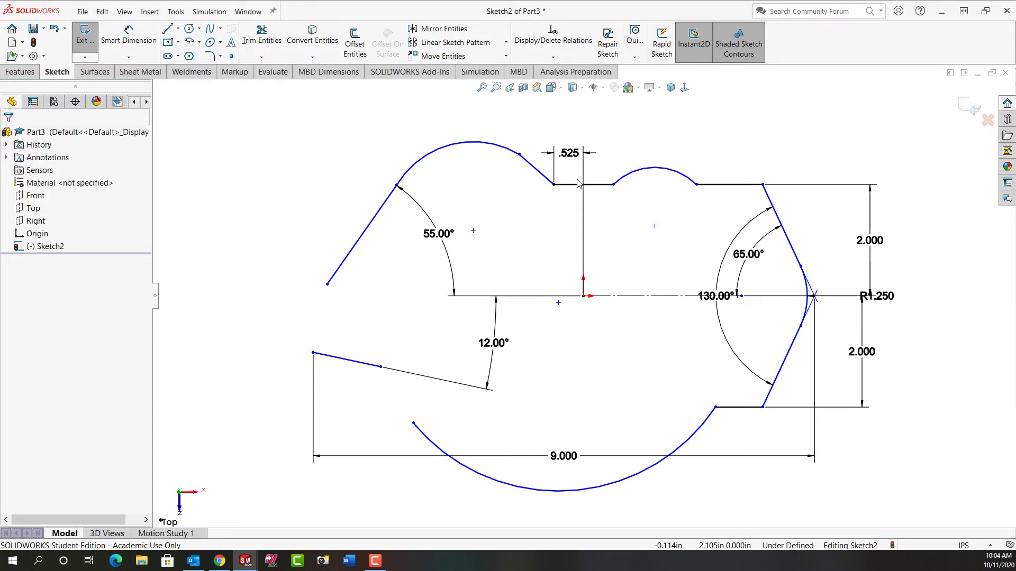
Make the short connecting line tangent to the upper left arc.
click(534, 168)
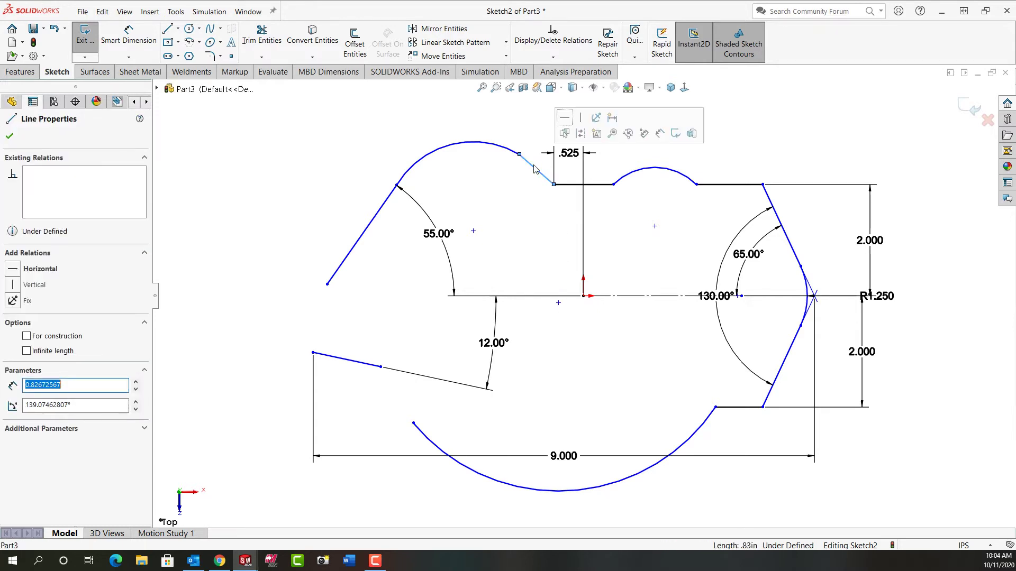
ctrl+click(507, 149)
click(533, 101)
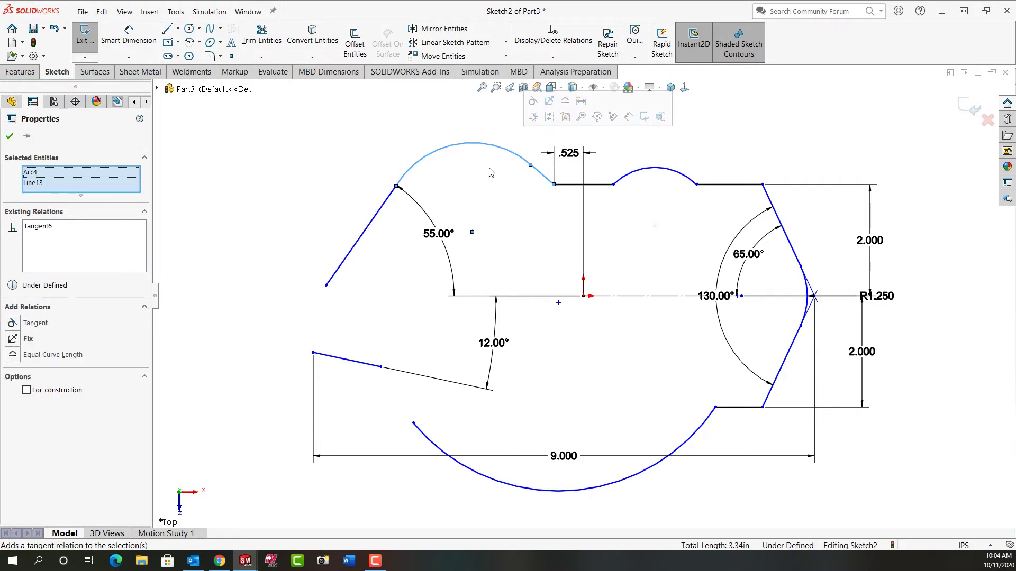
Make the upper left arc tangent to the 55° slanted line at its left end.
click(406, 176)
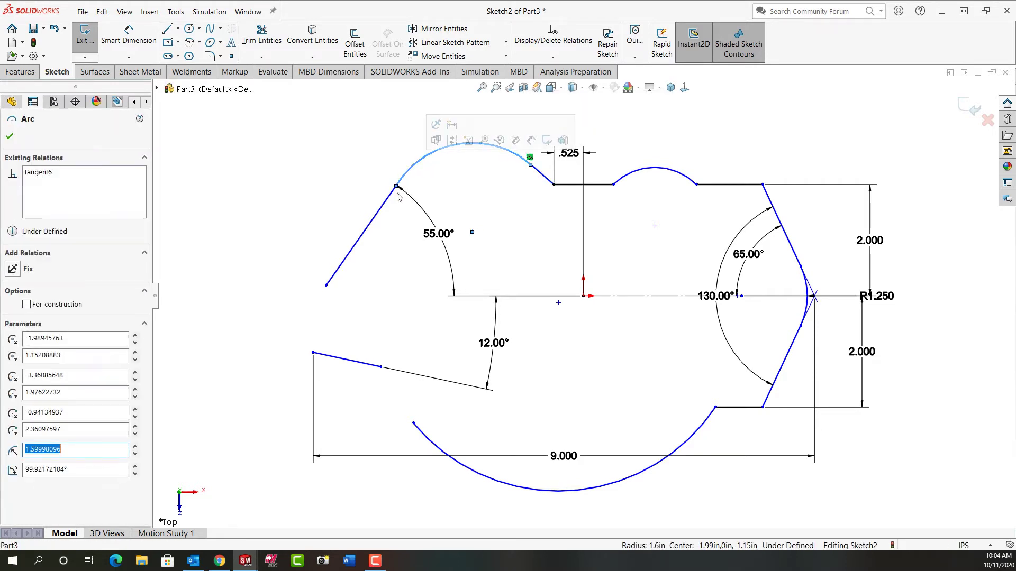
click(395, 188)
ctrl+click(400, 176)
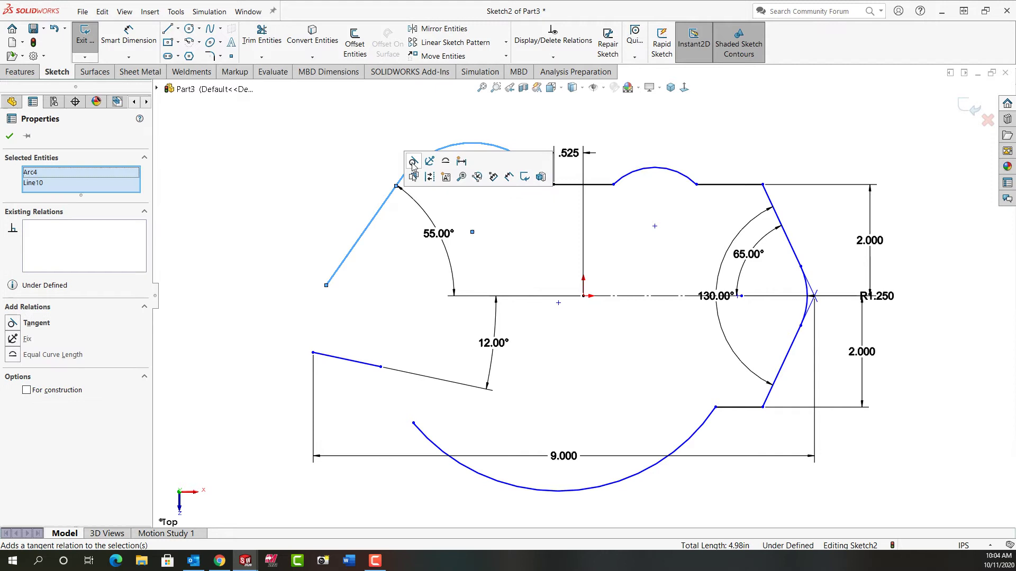
click(414, 161)
click(341, 166)
Dimension the small upper right arc with a radius of 1 in.
right_drag(308, 197, 302, 147)
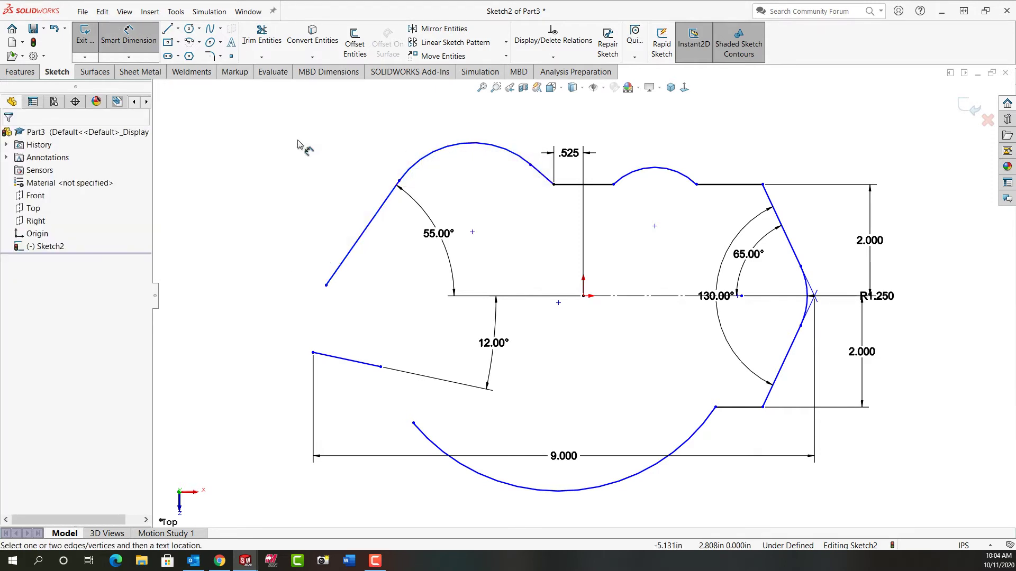
click(656, 170)
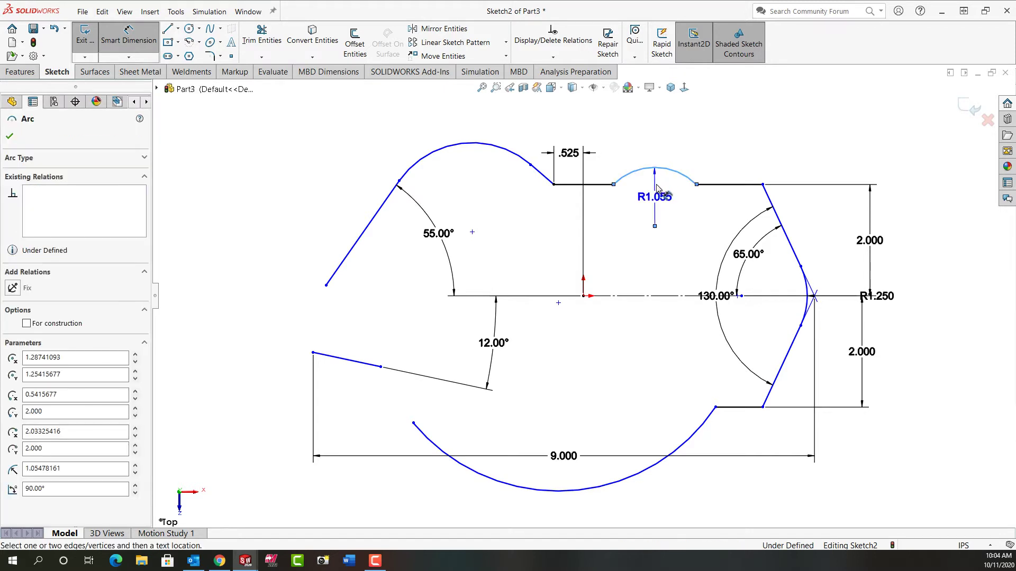
click(658, 189)
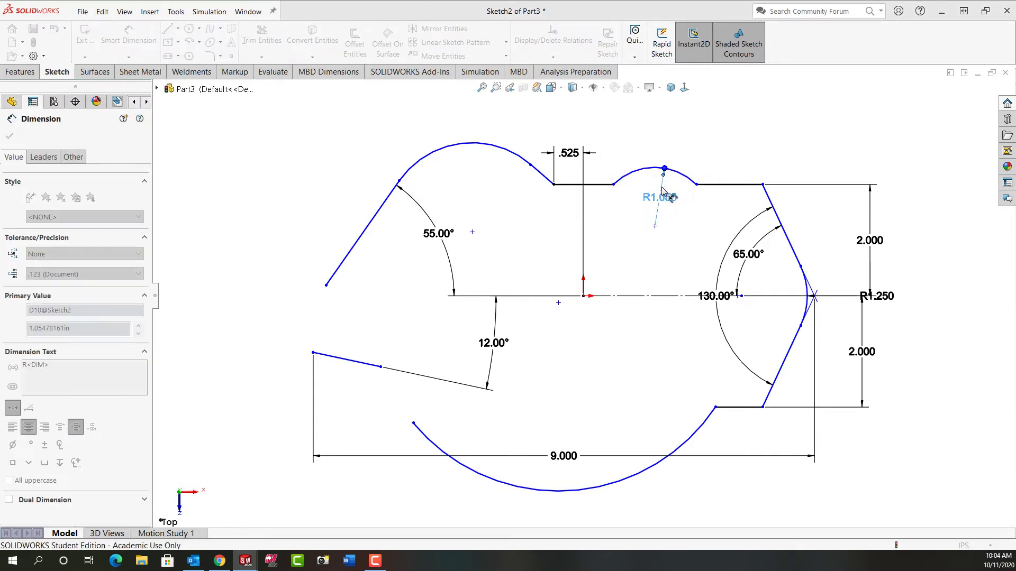
text(1)
key(Return)
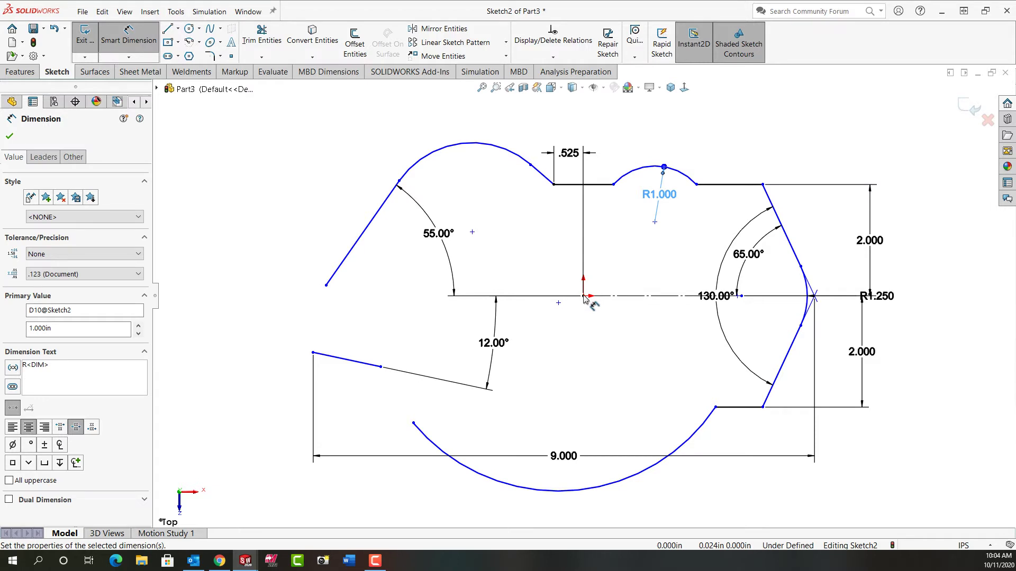
Dimension the horizontal distance from the origin to the small upper right arc's centre as 2 in.
click(583, 296)
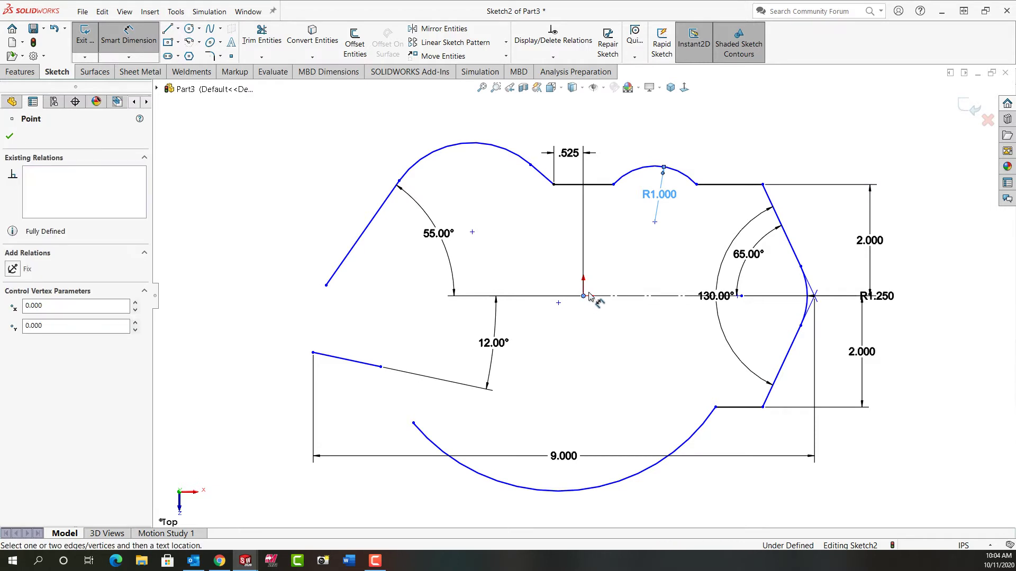
click(655, 223)
click(623, 129)
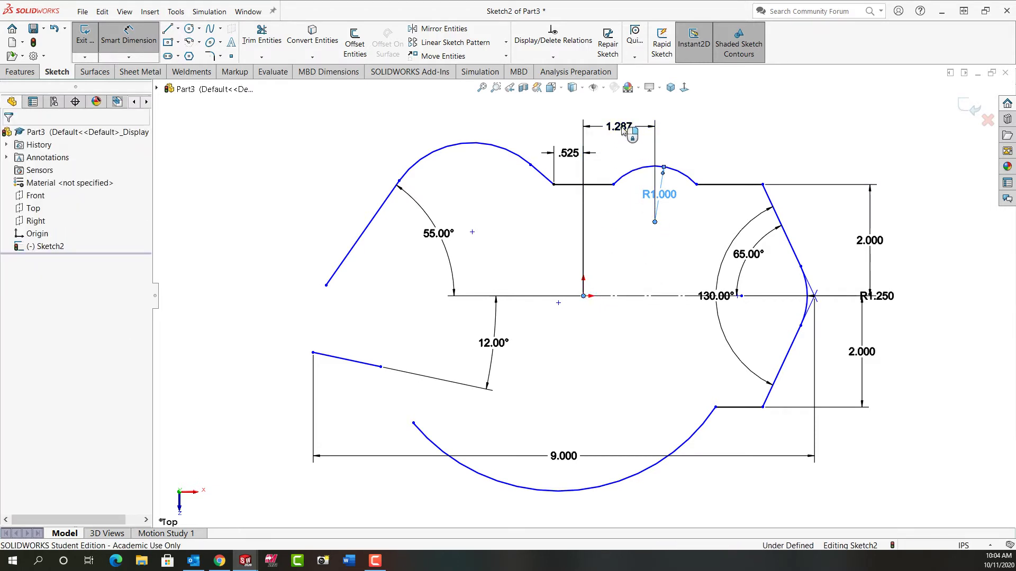
text(2)
key(Return)
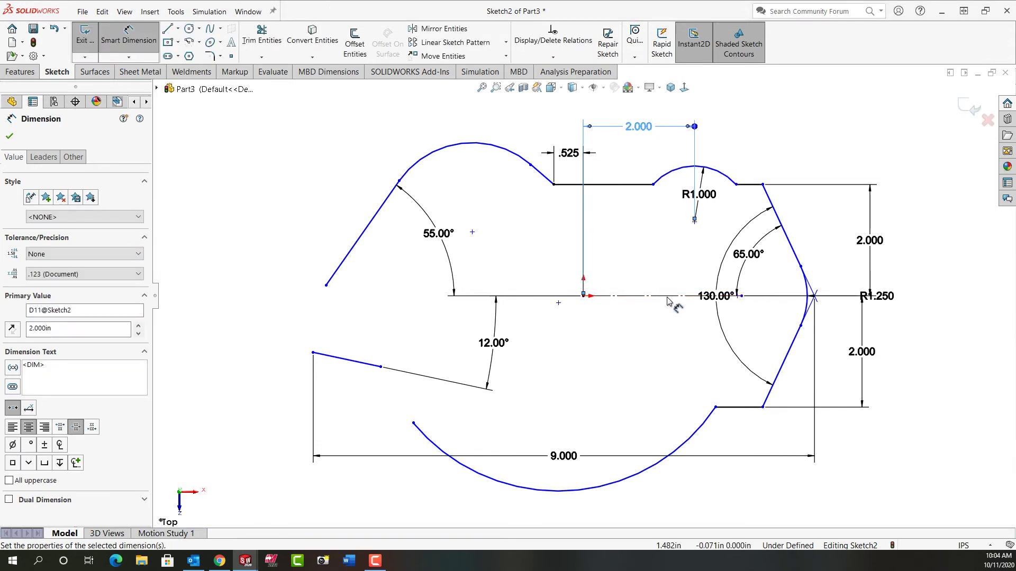
Dimension the height of the small upper right arc's centre above the horizontal centerline as 1.25 in.
click(667, 297)
click(694, 222)
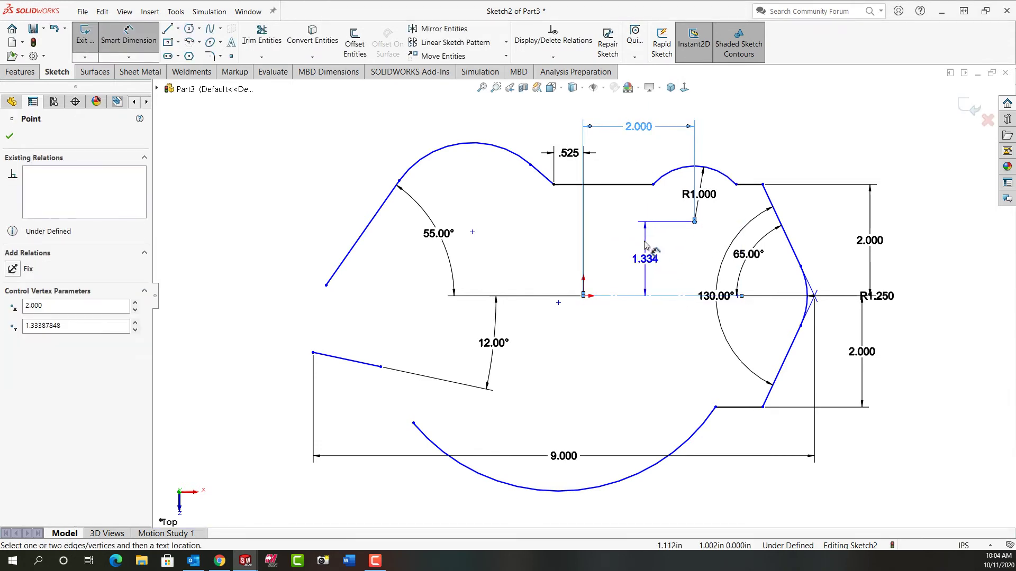
click(644, 244)
text(1.)
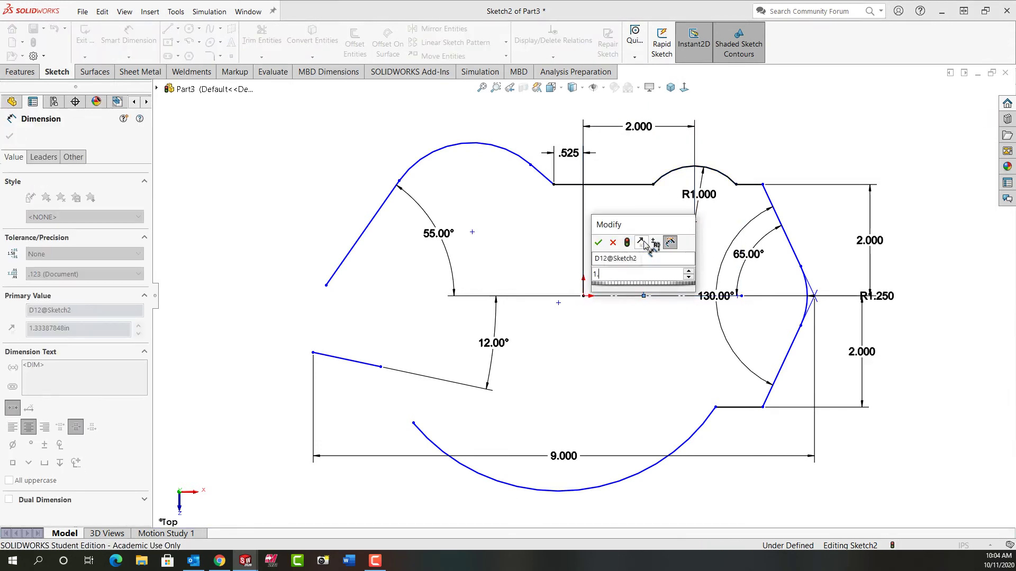
text(25)
key(Return)
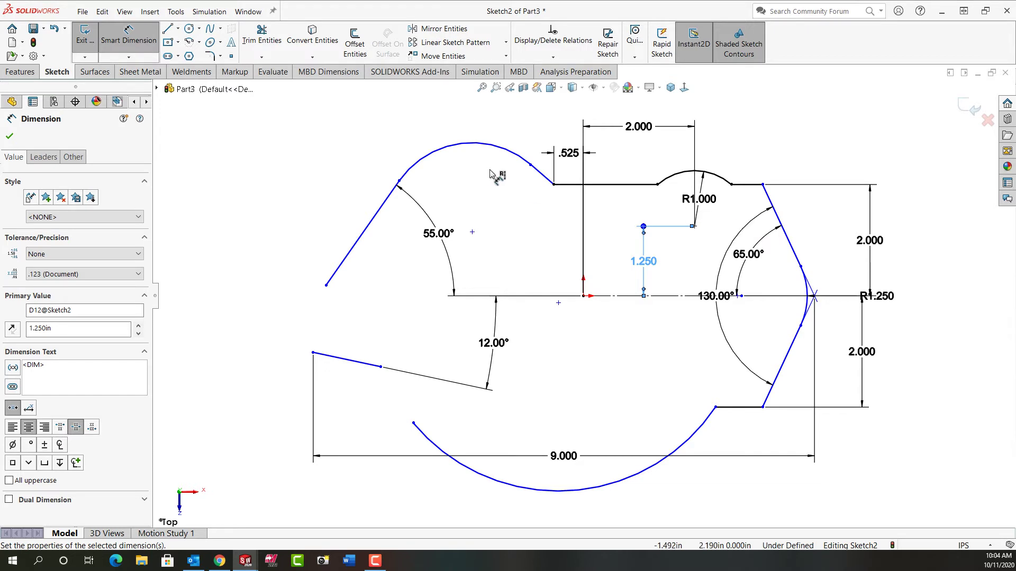
Dimension the large upper left arc with a radius of 1.375 in.
click(472, 146)
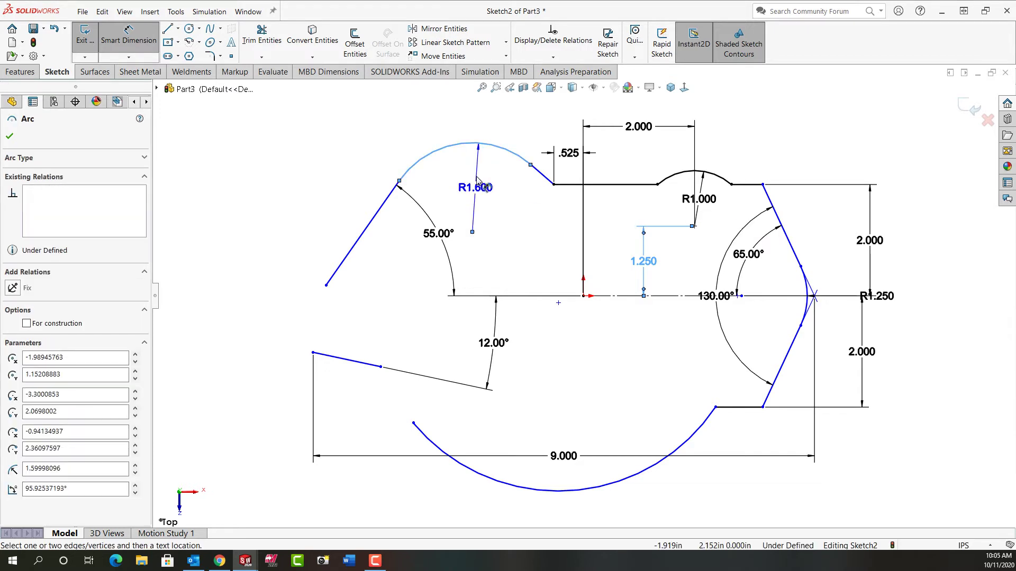
click(477, 181)
text(1.375)
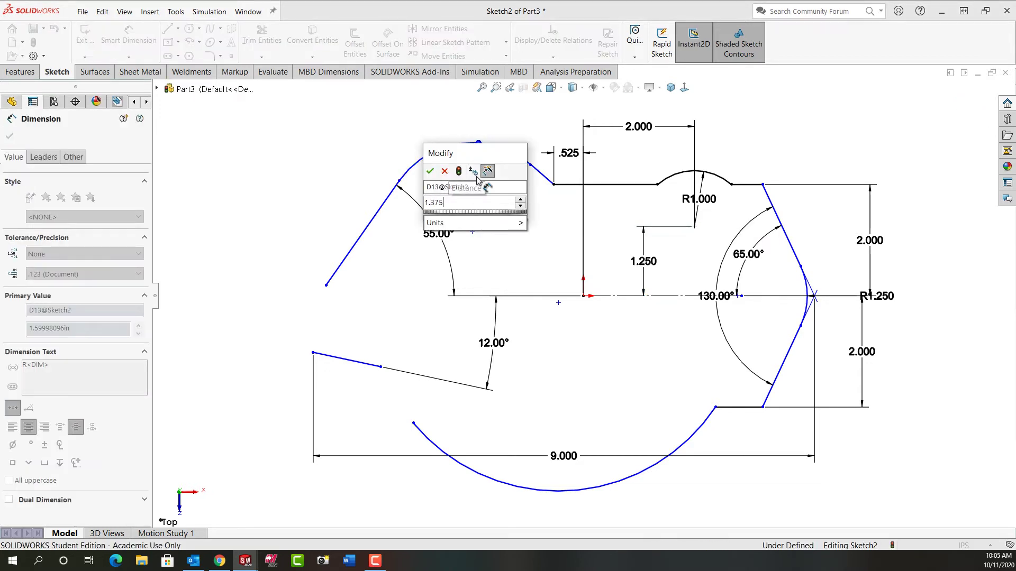
key(Return)
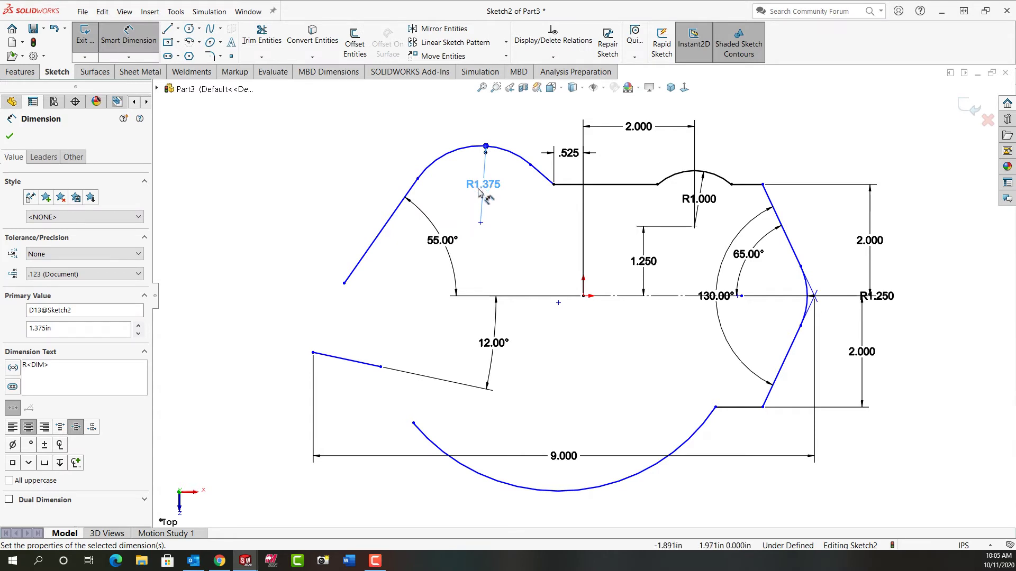
Dimension the horizontal distance from the origin to the large upper left arc's centre as 2 in.
click(584, 296)
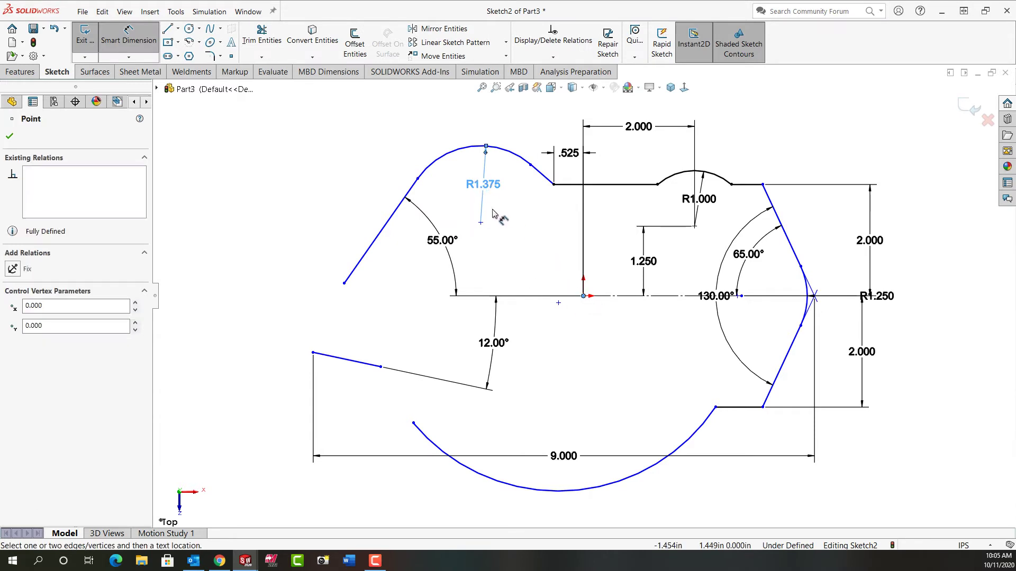
click(480, 222)
click(525, 126)
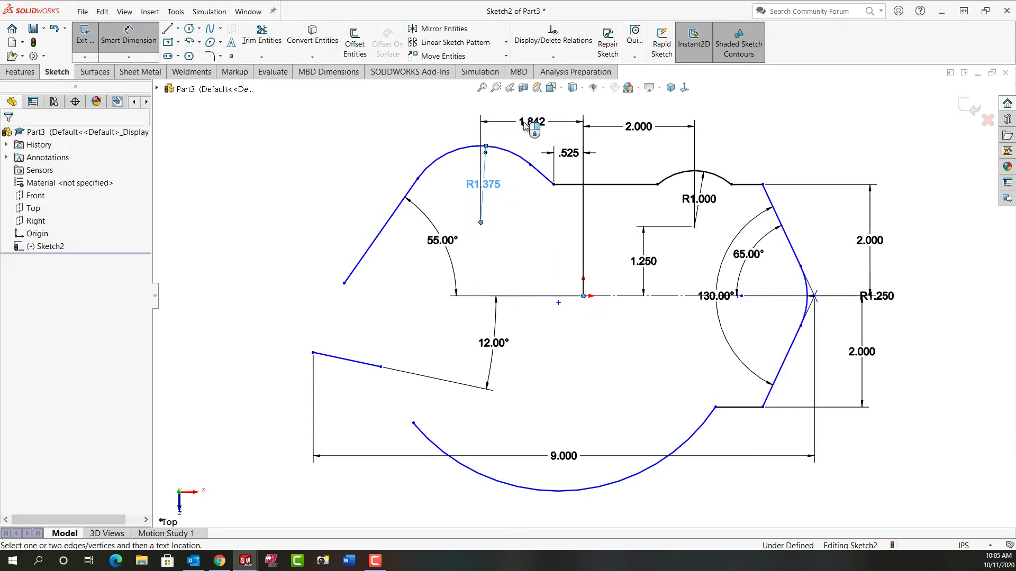
text(2.0)
key(Return)
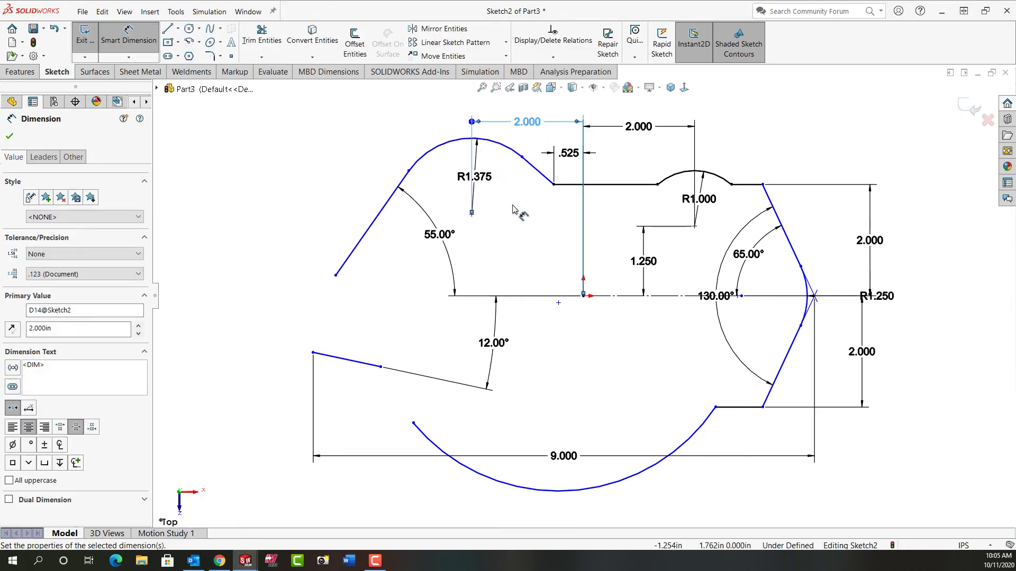
Dimension the vertical distance from the origin to the large upper left arc's centre as 1.5 in.
click(584, 295)
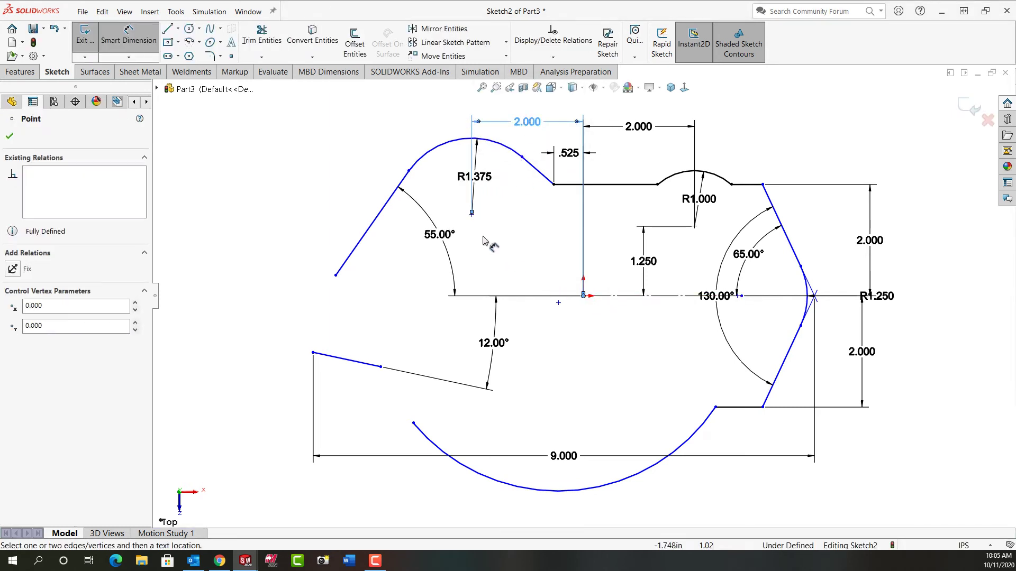
click(471, 213)
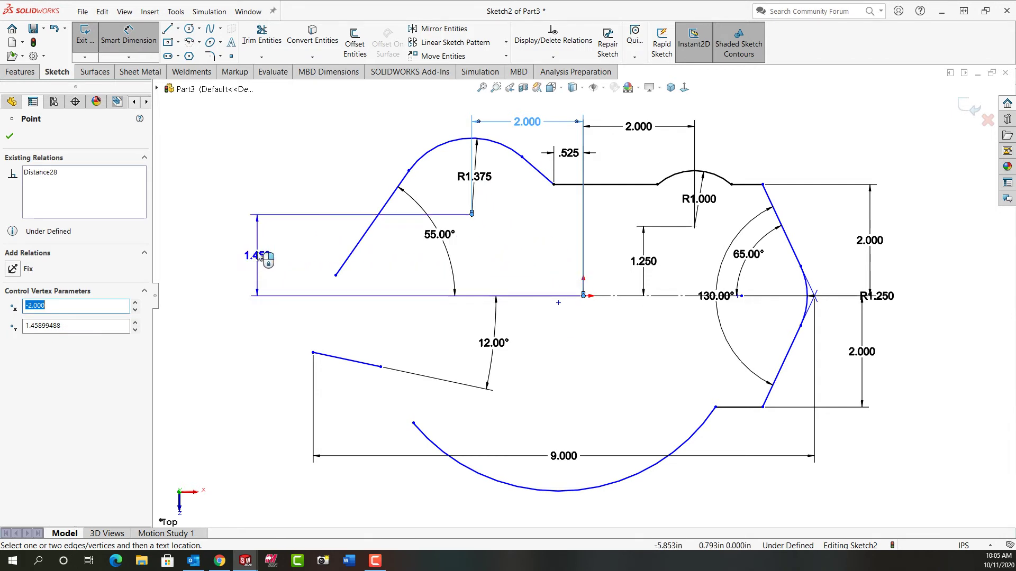
click(259, 256)
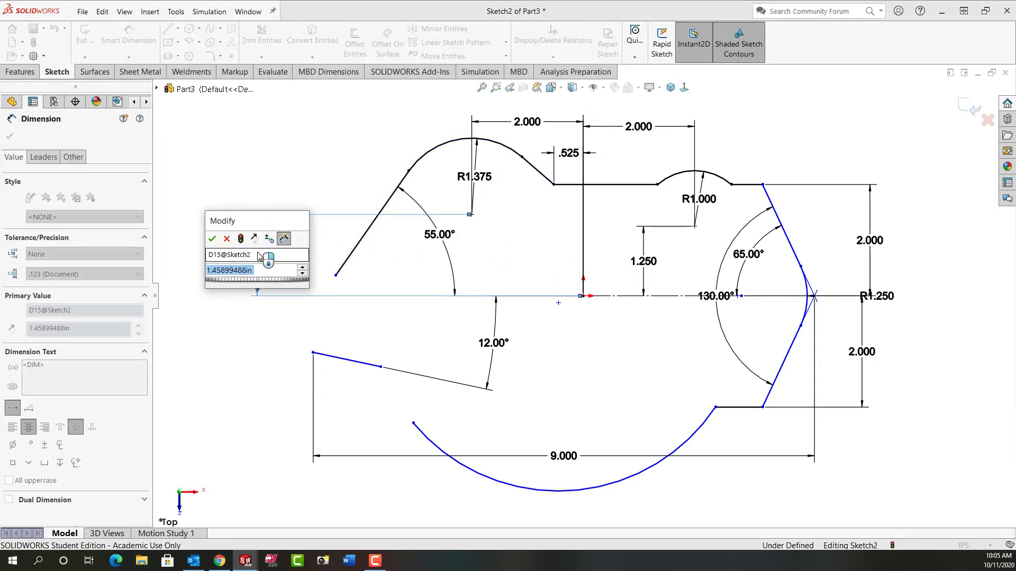
text(1.5)
key(Return)
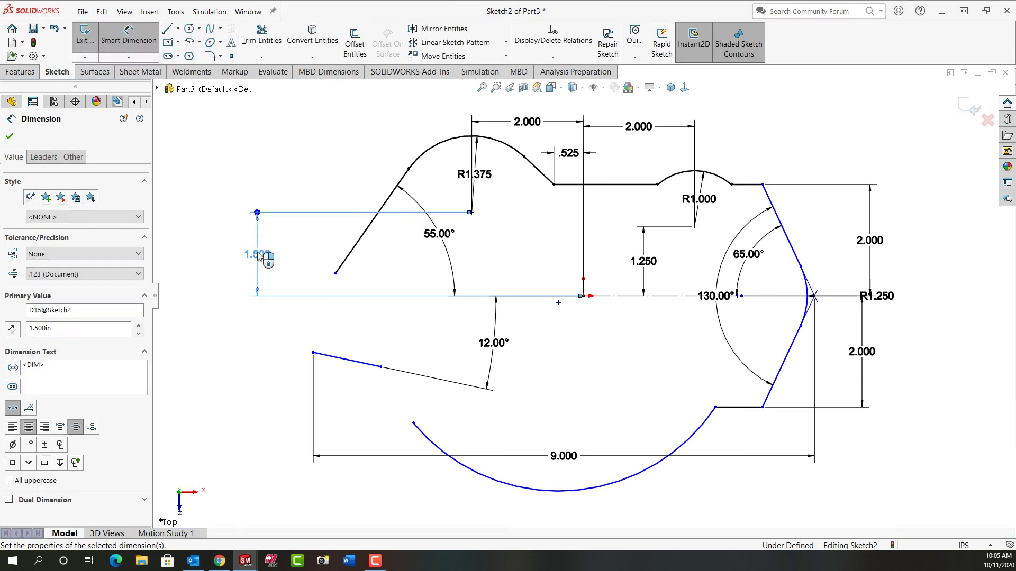
key(Escape)
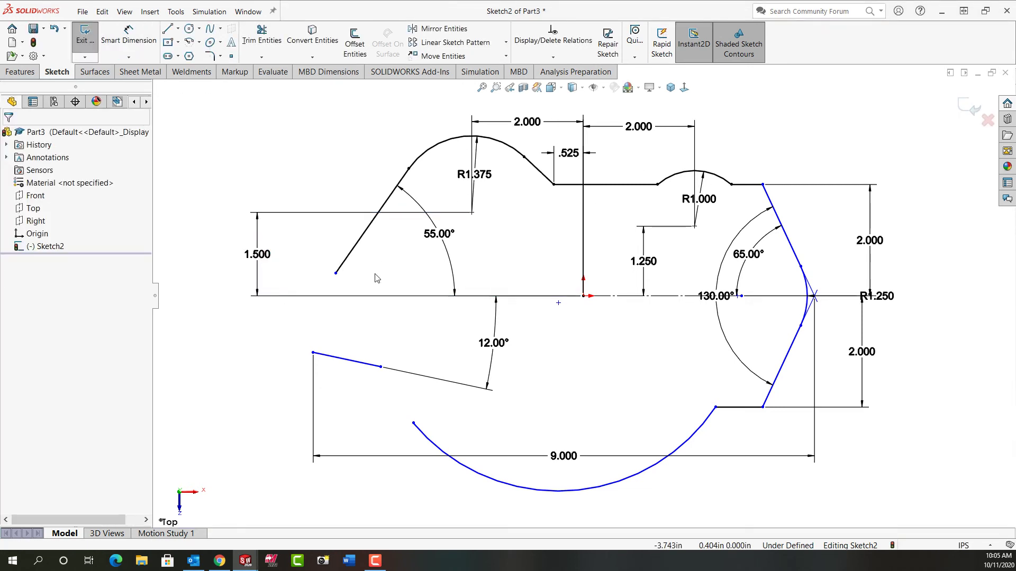
Slightly extend the 55° line's lower free end and shift the lower left 12° line toward the origin.
click(336, 276)
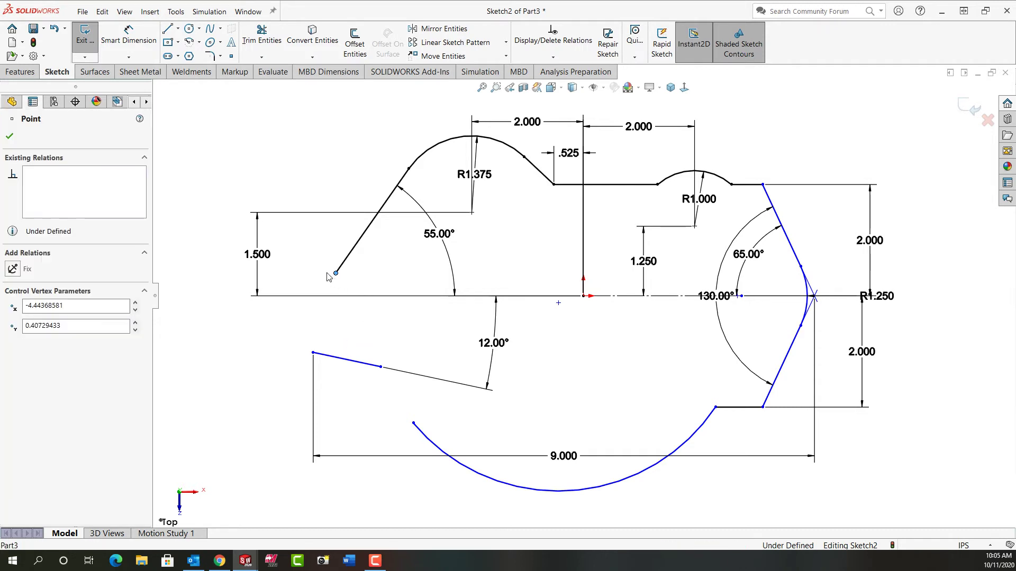
drag(336, 275, 309, 278)
drag(312, 353, 419, 370)
click(381, 365)
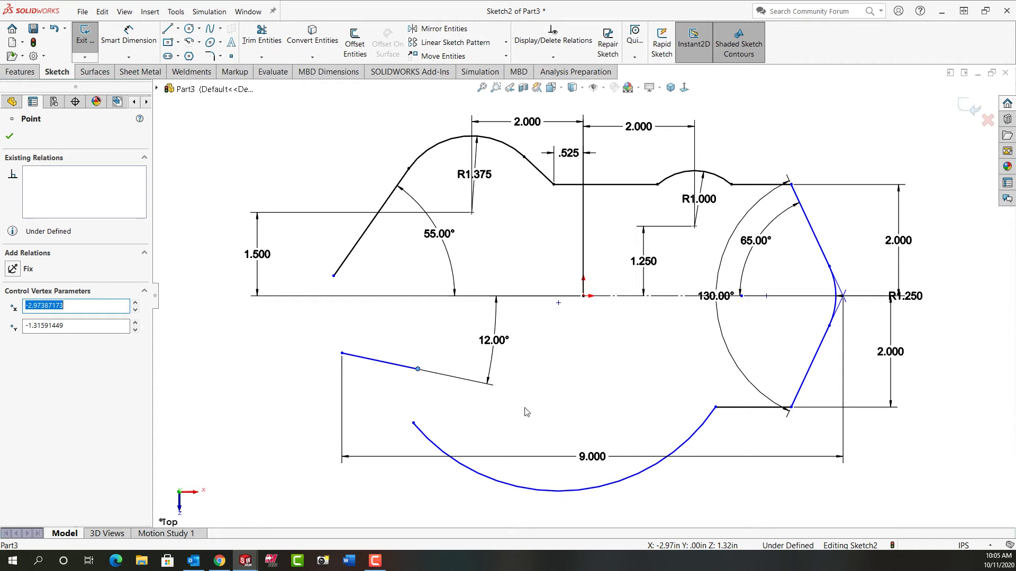
Dimension the lower arc with a radius of 5.5 in and move its free end back below the 12° line.
right_drag(528, 419, 523, 347)
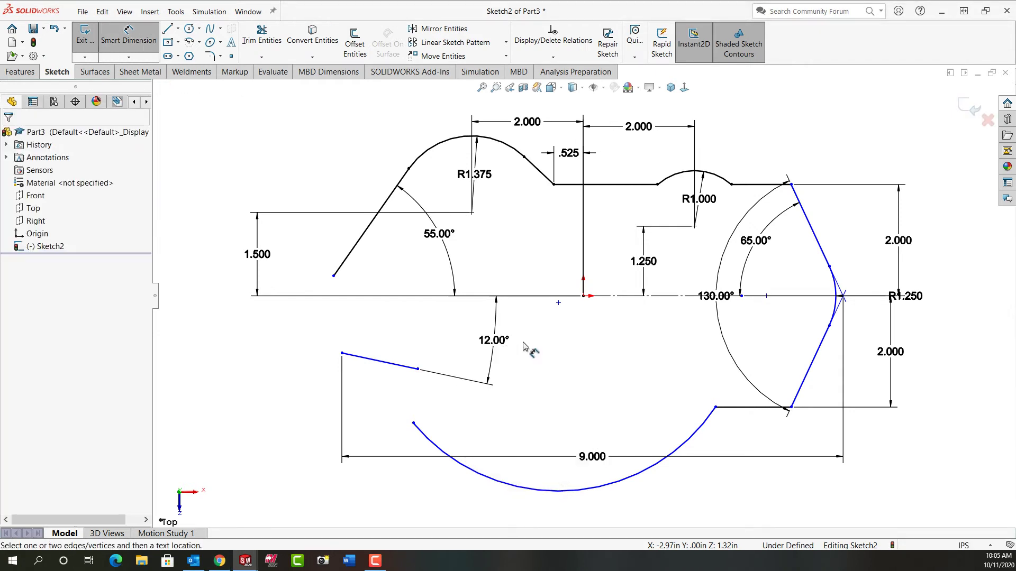
click(599, 492)
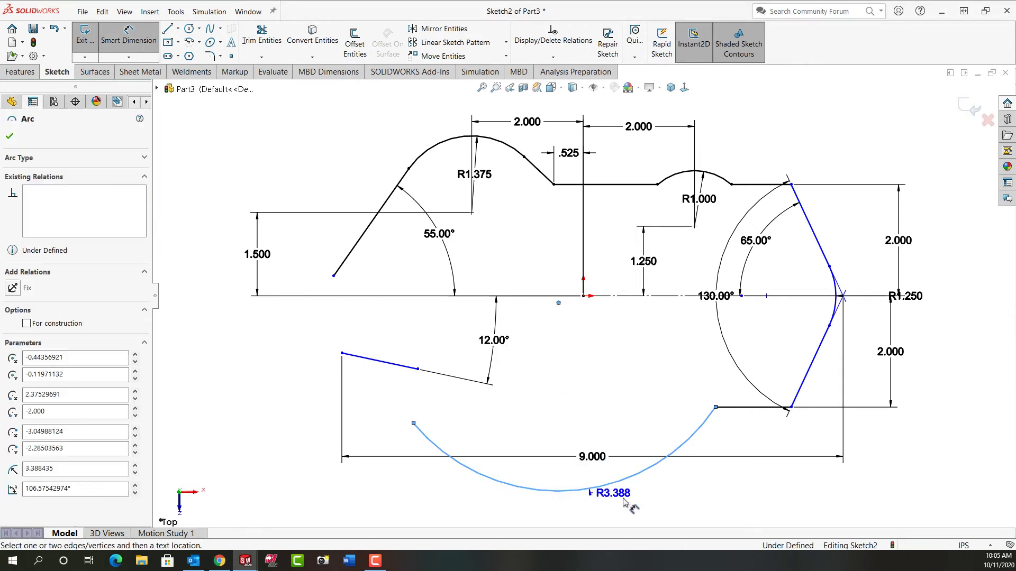
click(684, 506)
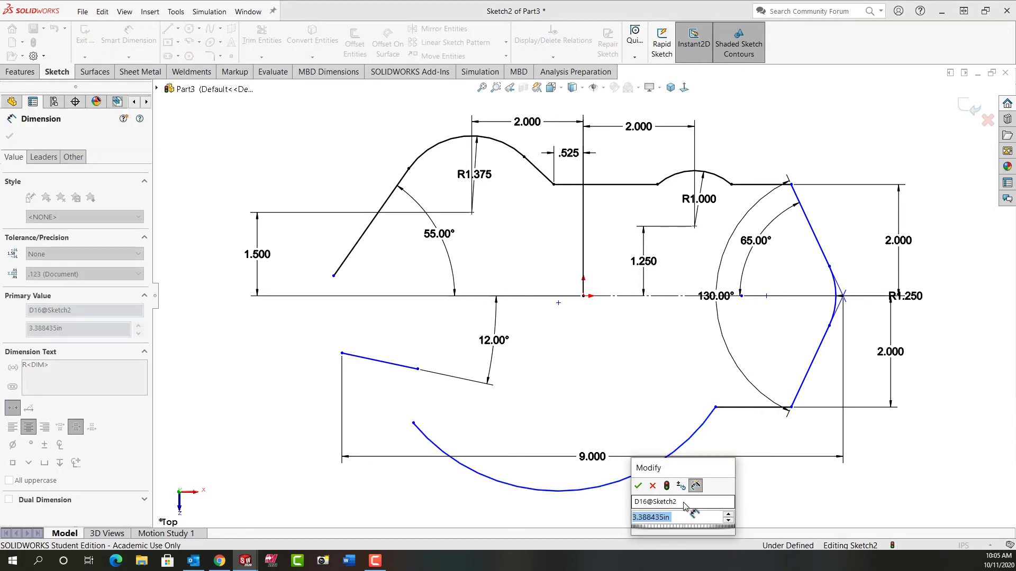
text(5.5)
key(Return)
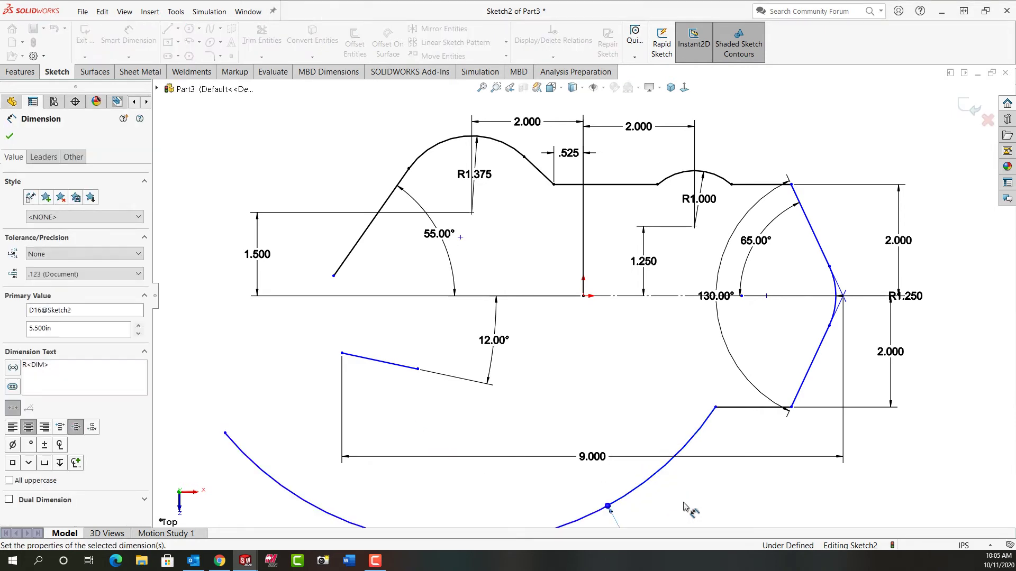
click(502, 477)
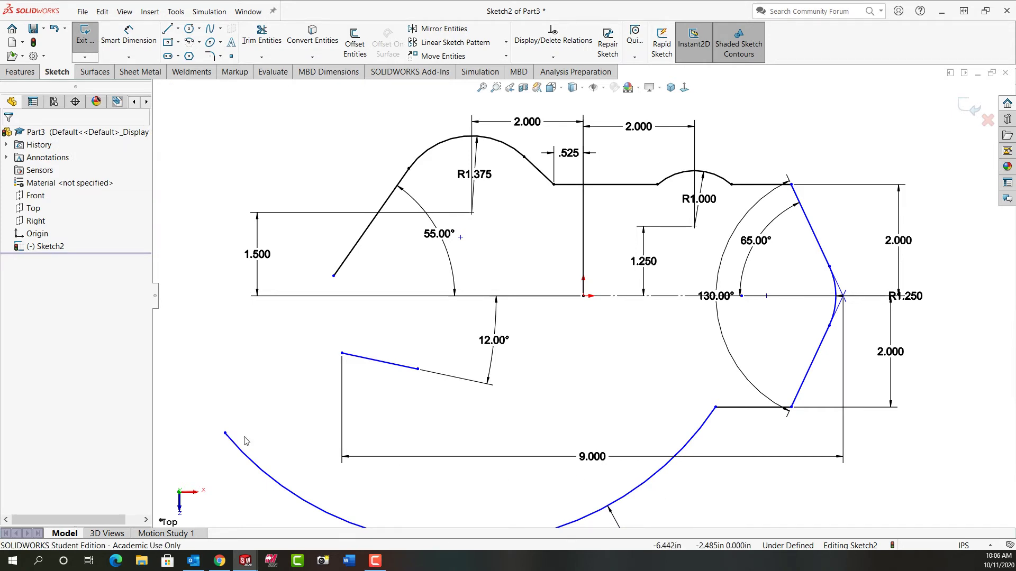
drag(227, 433, 441, 417)
click(569, 342)
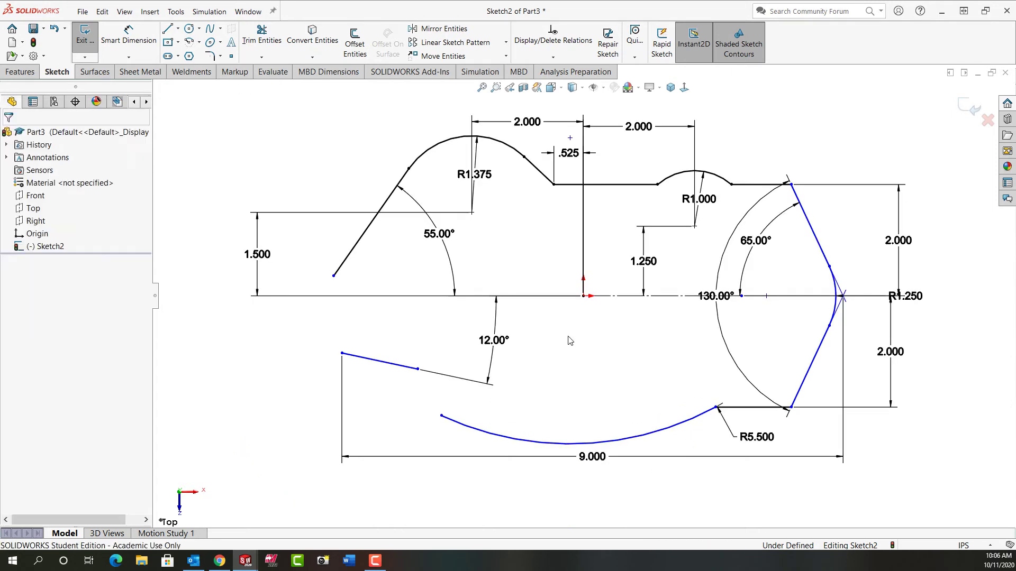
Align the lower arc's centre with the origin using a Vertical relation.
click(584, 297)
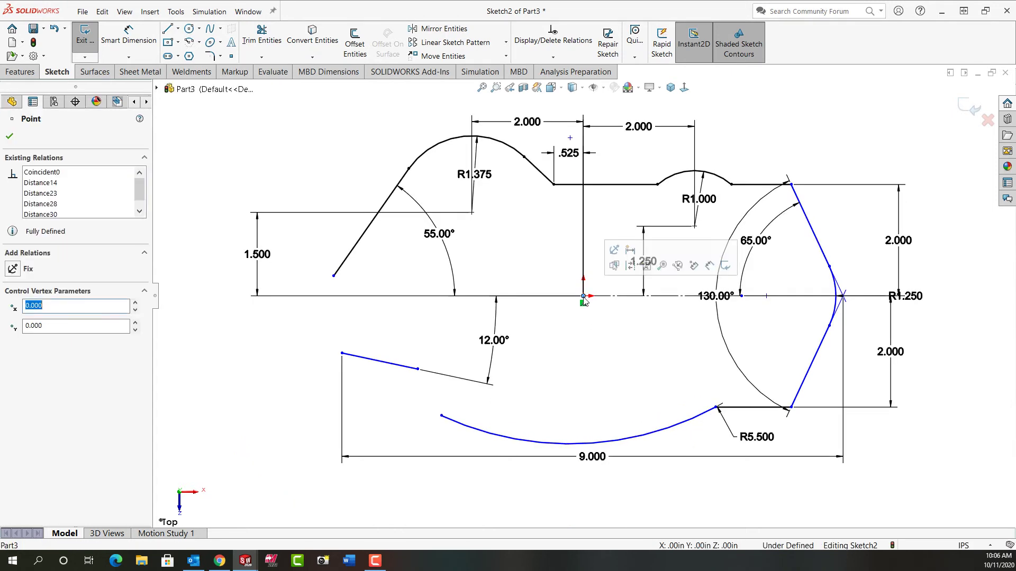
ctrl+click(570, 138)
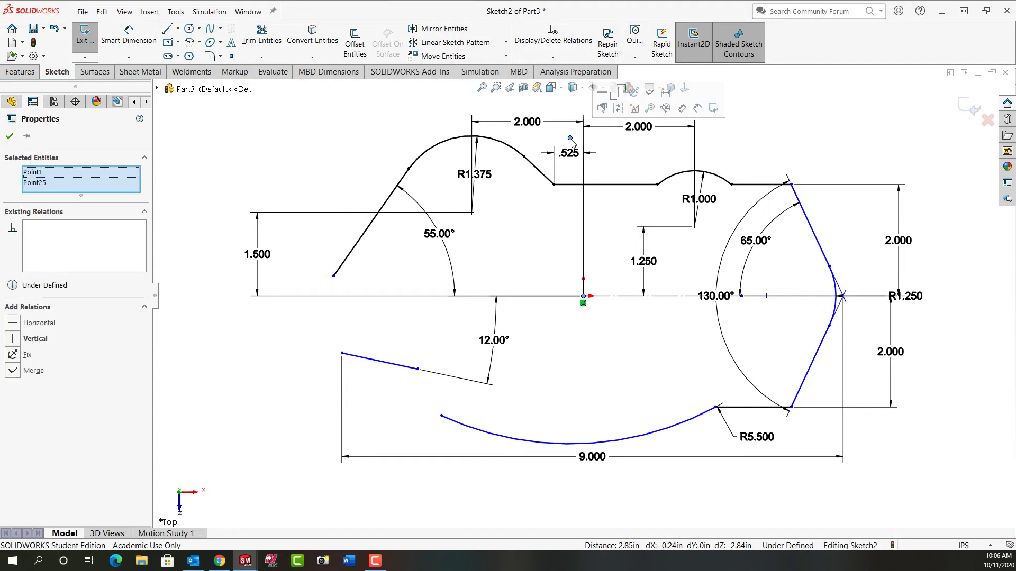
click(617, 94)
click(602, 392)
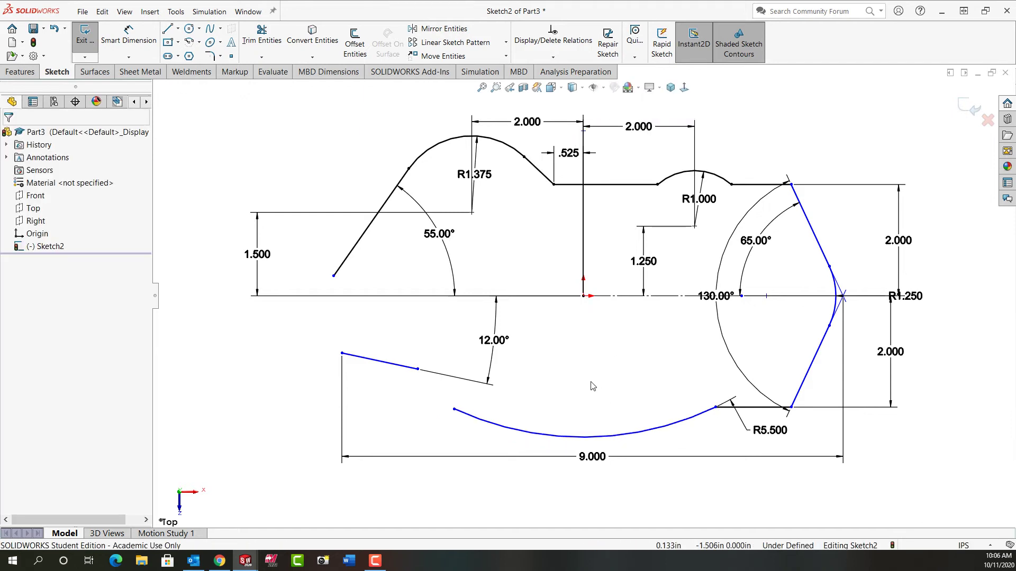
right_drag(592, 380, 593, 328)
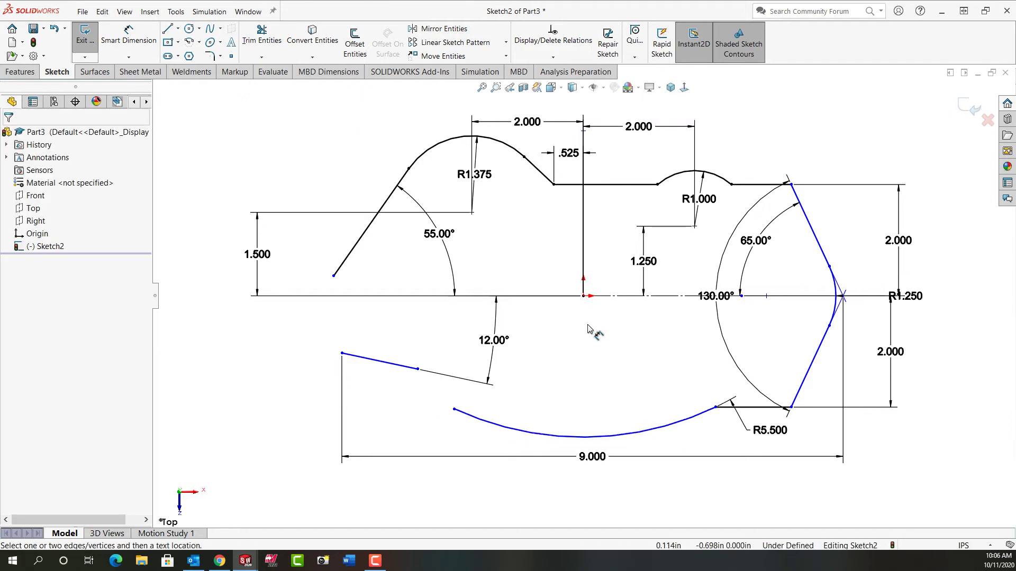
Dimension the vertical distance from the origin to the large lower arc's centre as 2.75 in.
click(584, 296)
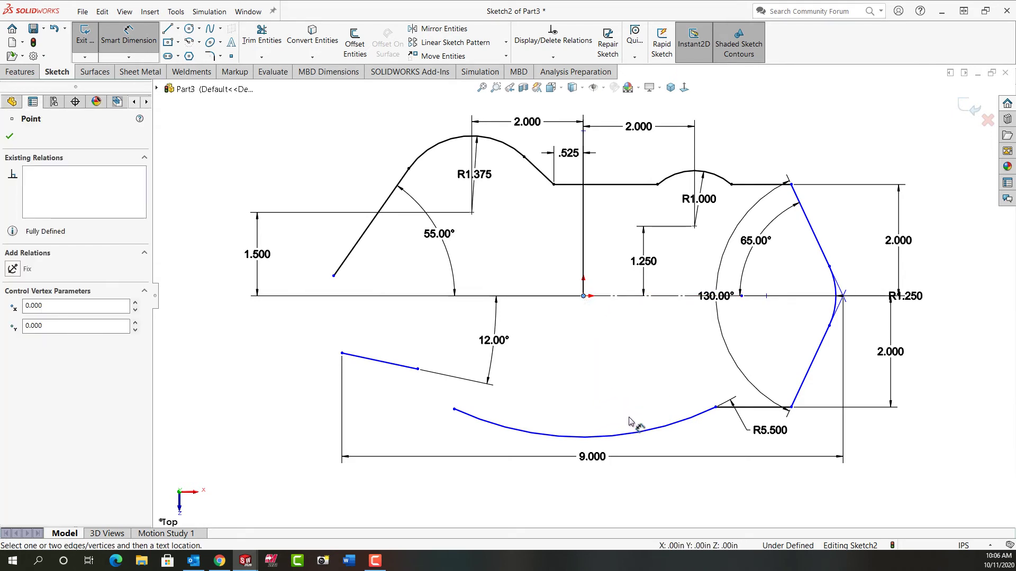
click(635, 433)
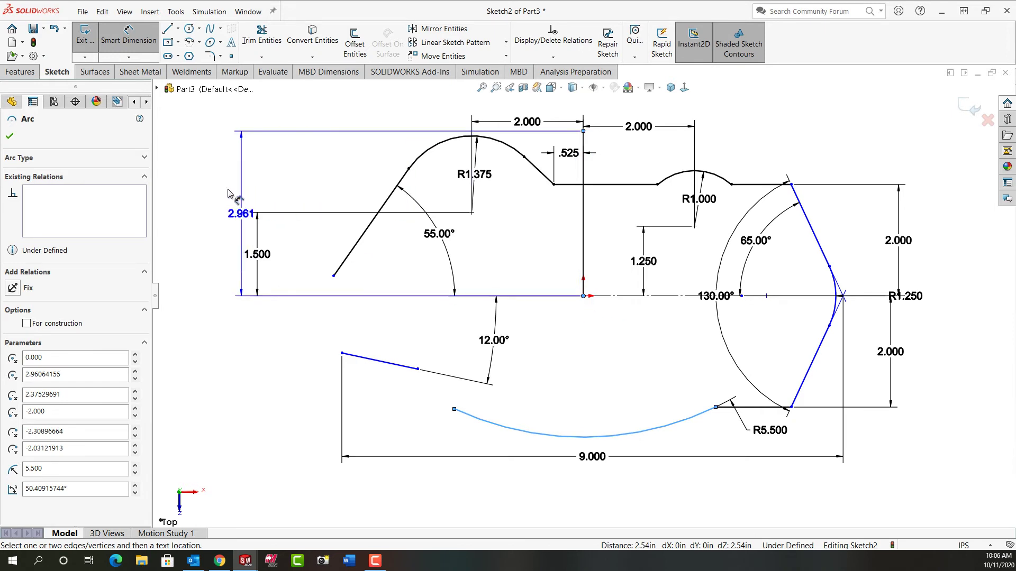
click(219, 198)
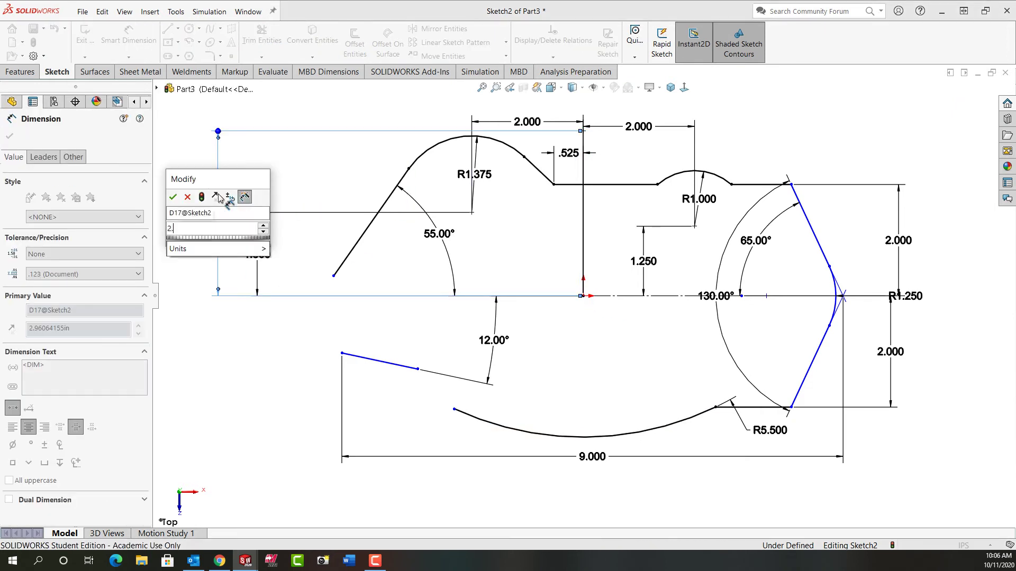
key(Return)
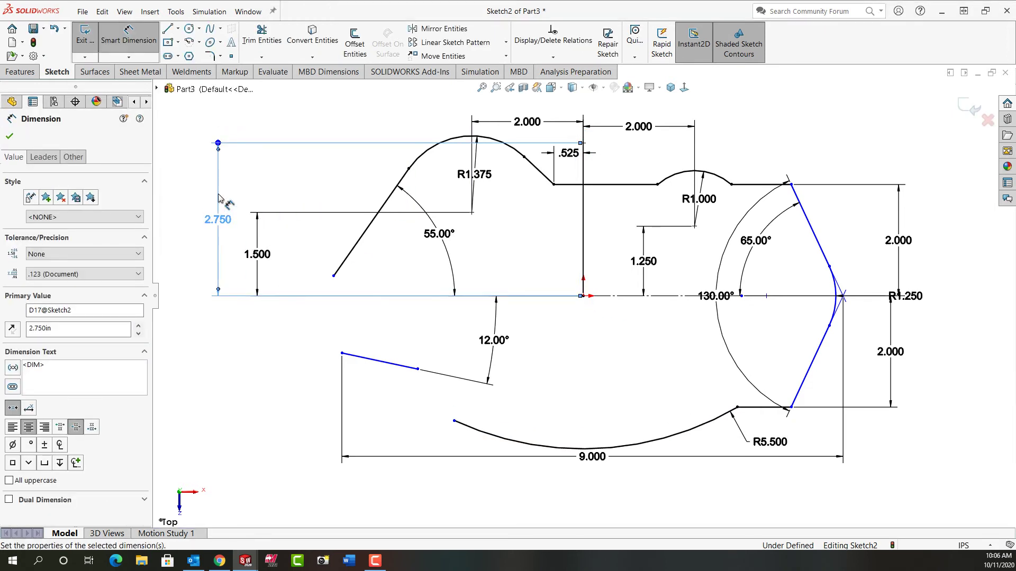
key(Escape)
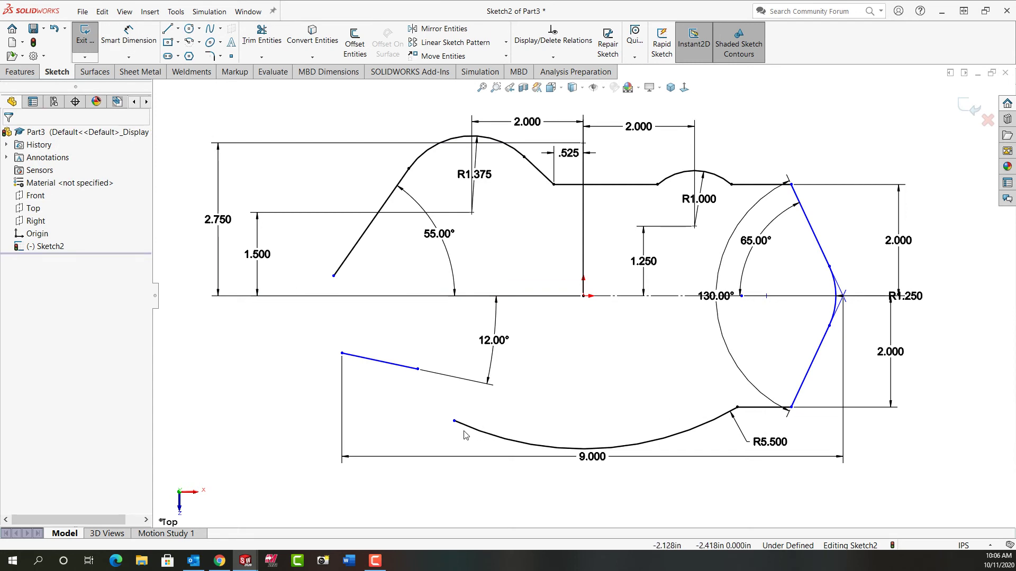
Shorten the large lower arc at its free end and extend the 12° line's inner end down toward it.
mouse_move(454, 423)
mouse_down()
mouse_move(505, 445)
mouse_move(496, 443)
mouse_up()
mouse_move(418, 368)
mouse_down()
mouse_move(452, 408)
mouse_move(459, 391)
mouse_up()
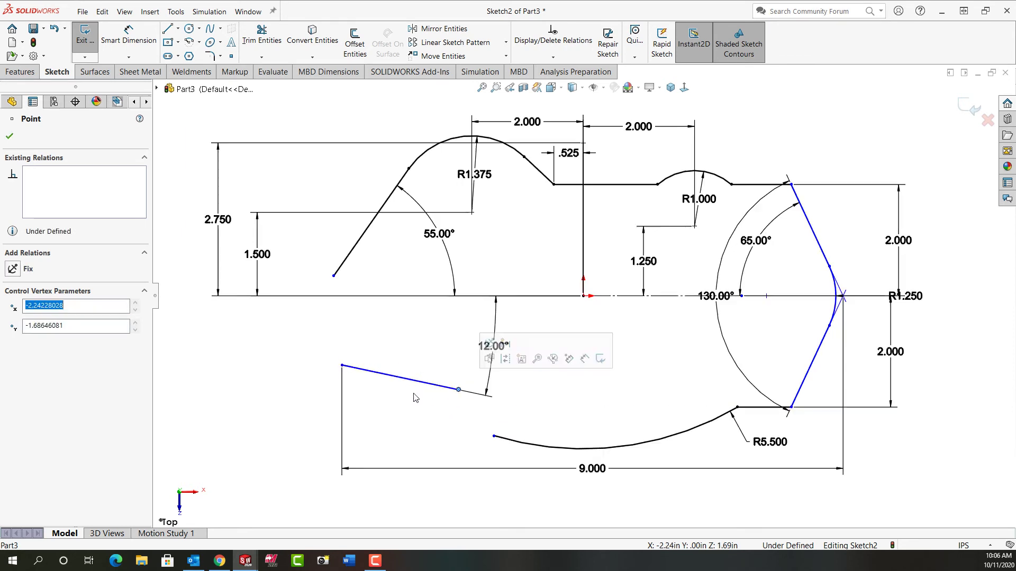
click(296, 357)
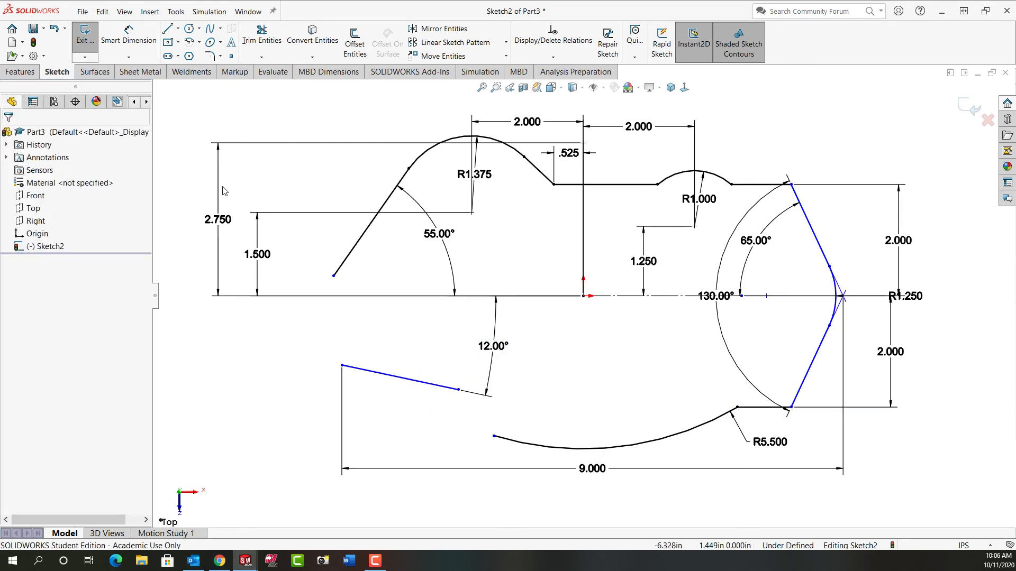
Draw a three-point arc of about 1.14 in radius joining the 12° line's outer end to the 55° line's lower end, bulging outward.
click(190, 43)
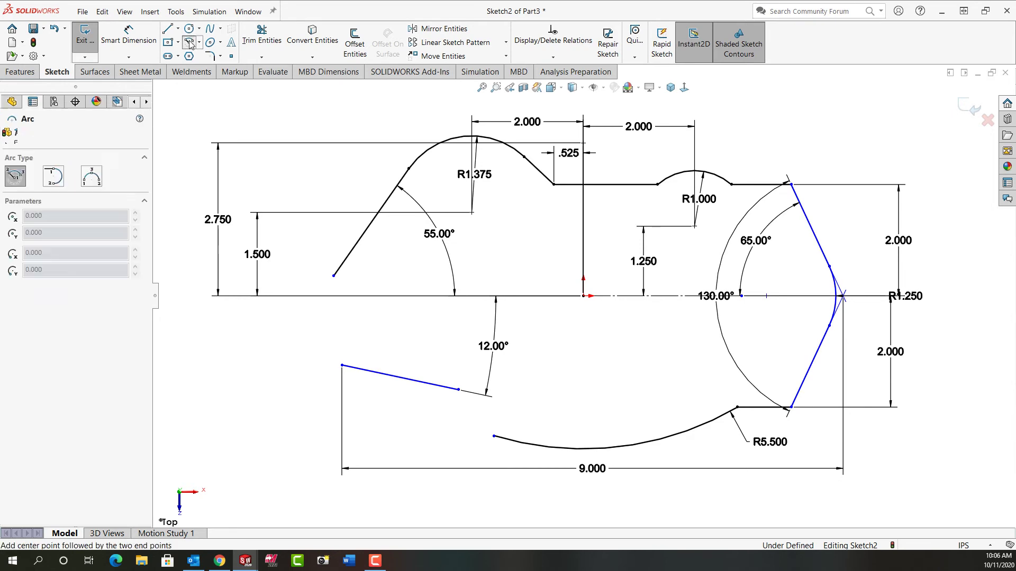
click(91, 176)
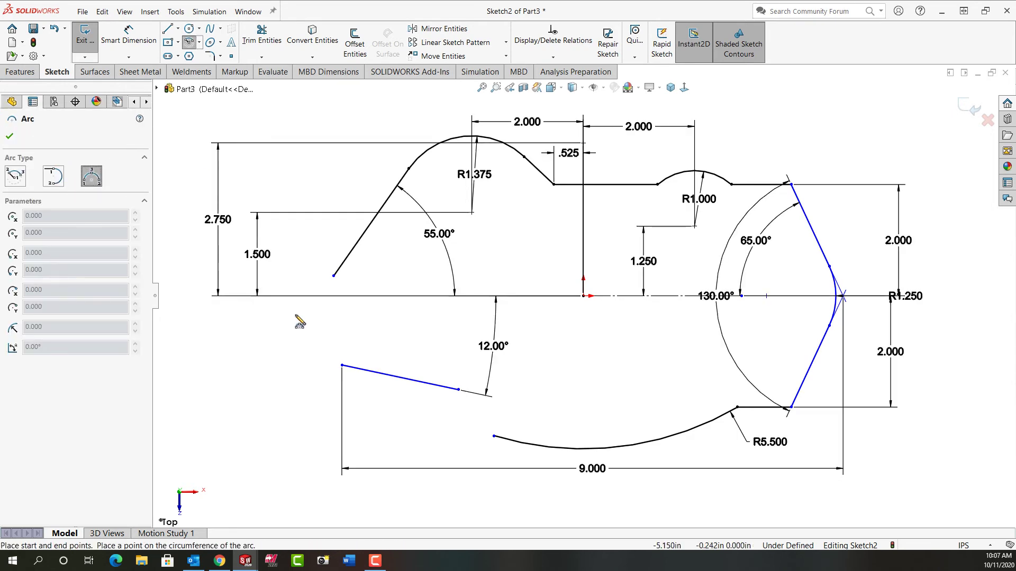
click(342, 365)
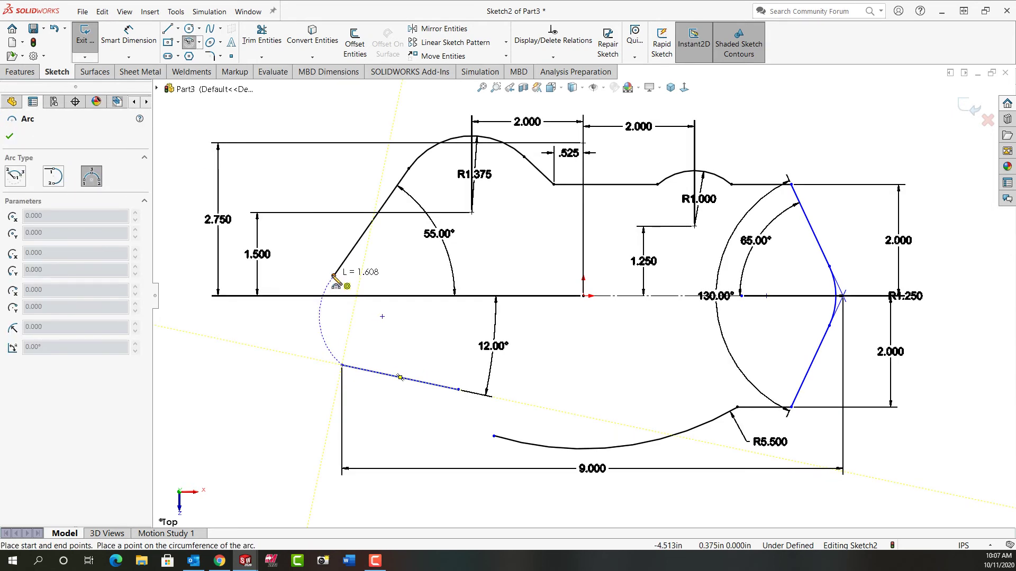
click(333, 276)
click(319, 320)
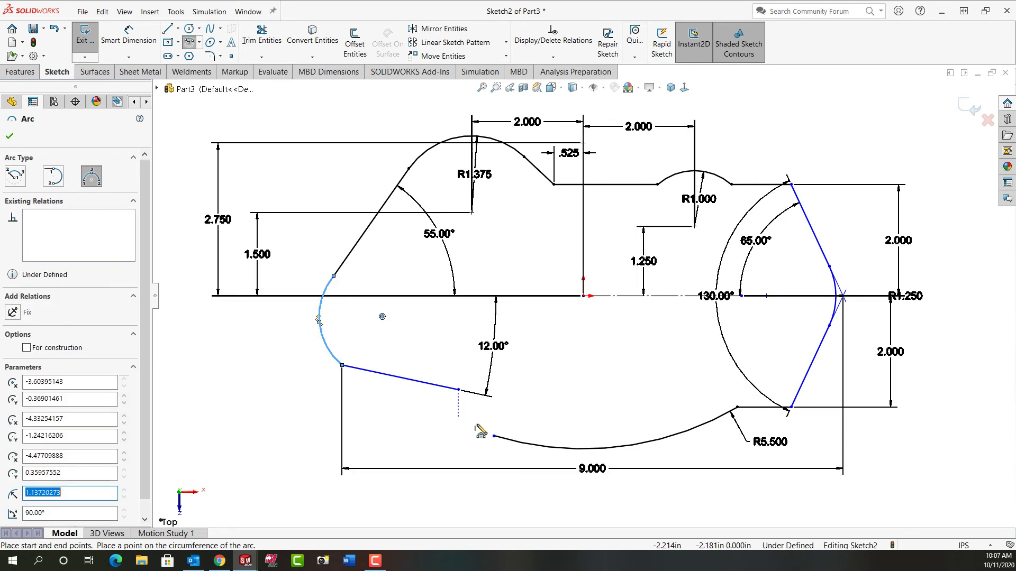
Draw two opposing three-point arcs, about 0.42 in and 0.33 in radius, linking the 12° line's inner end to the large lower arc.
click(459, 390)
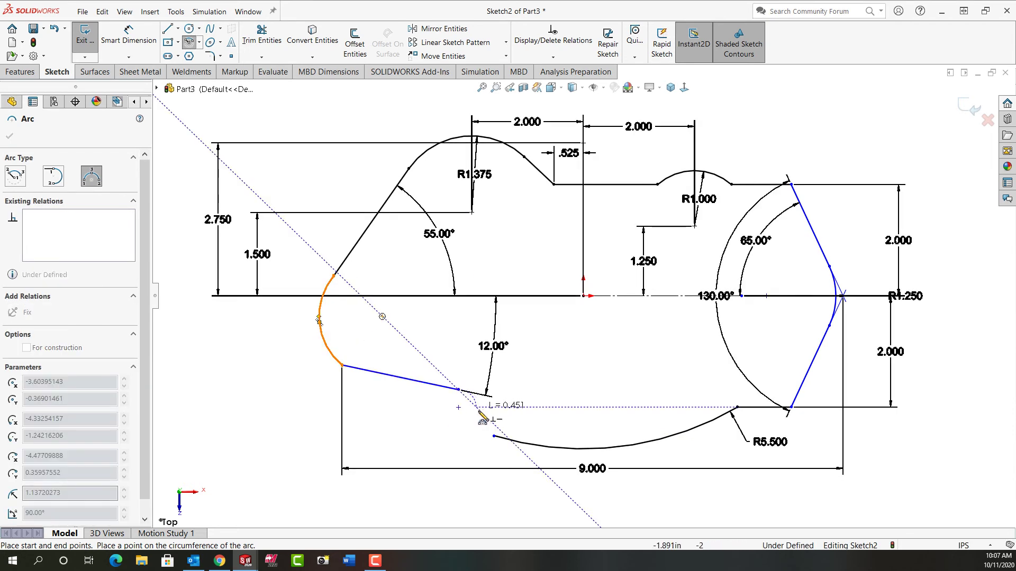
click(482, 413)
click(483, 416)
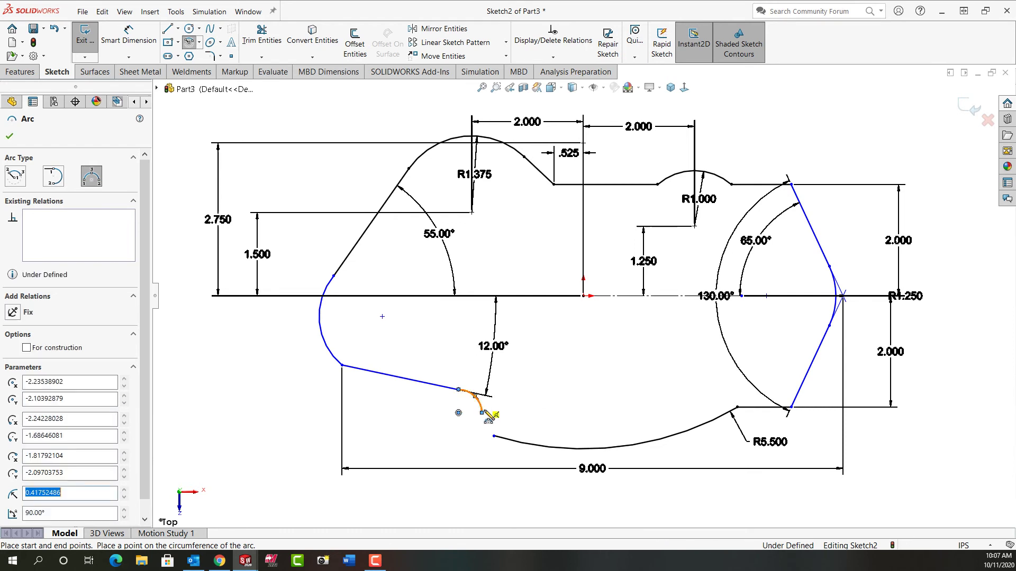
click(482, 413)
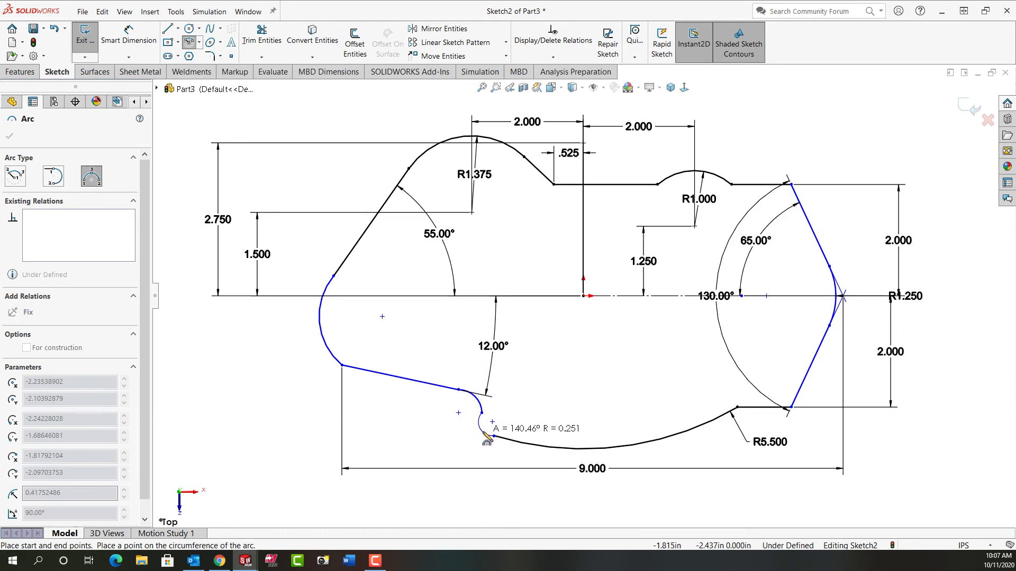
click(493, 435)
key(Escape)
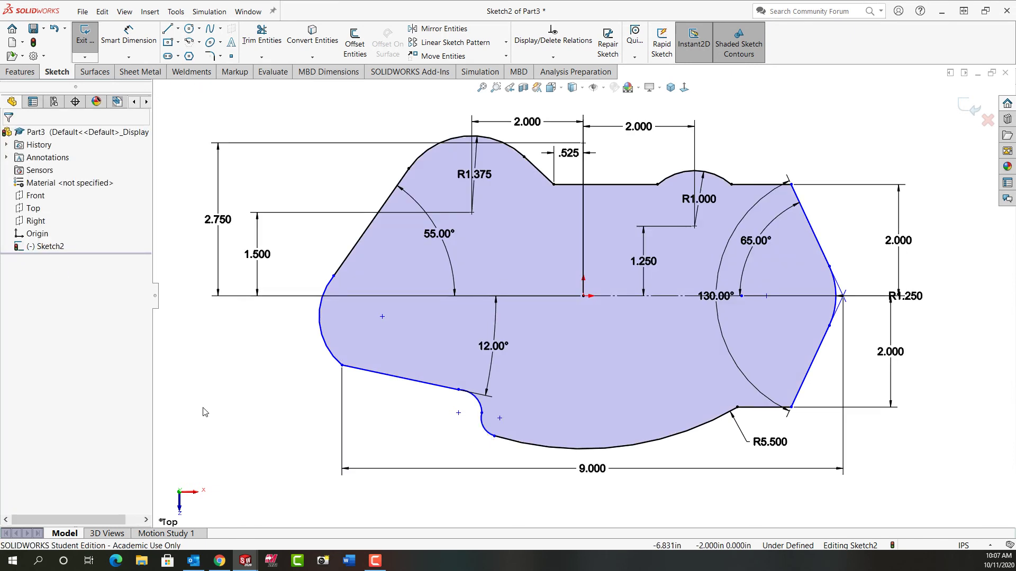
Make the left end arc tangent to the 55° line and the upper small arc tangent to the 12° line.
click(329, 289)
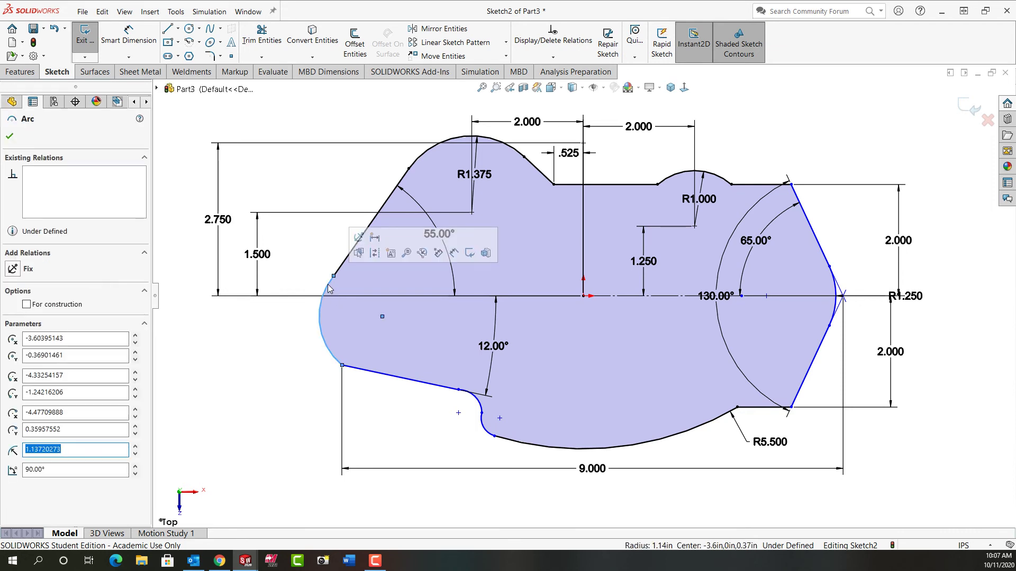
ctrl+click(346, 260)
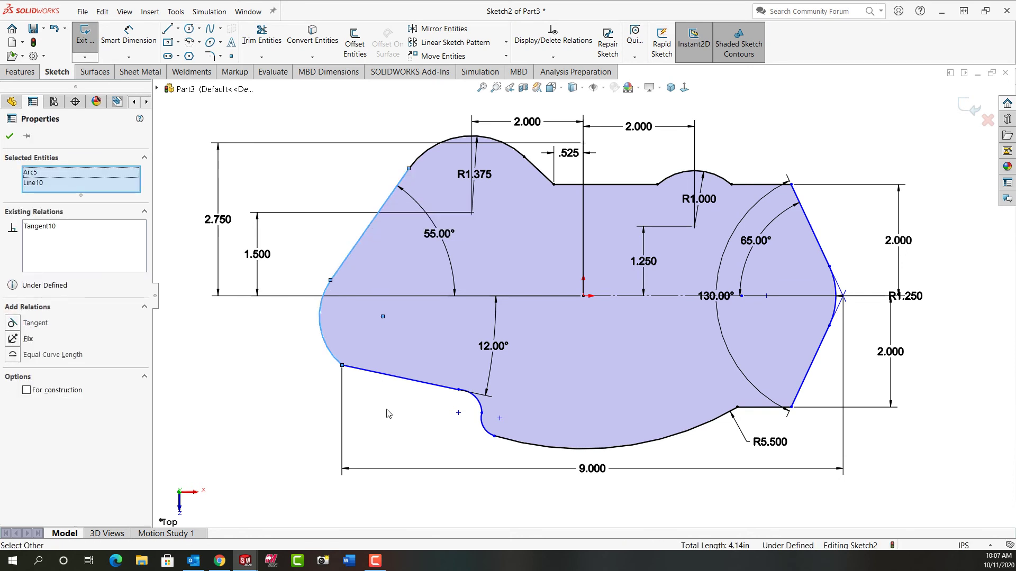
click(400, 429)
click(443, 389)
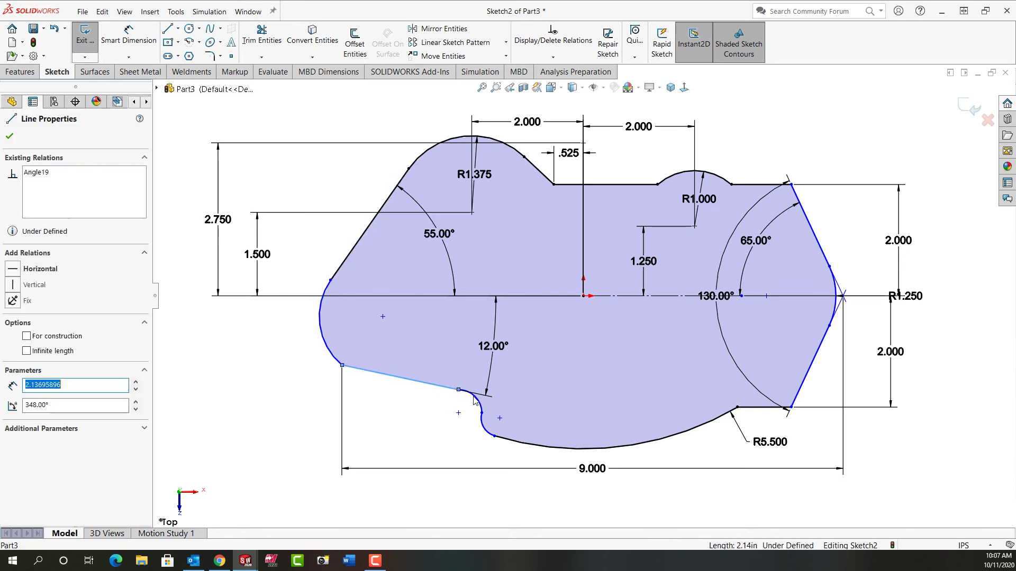
ctrl+click(475, 399)
click(505, 350)
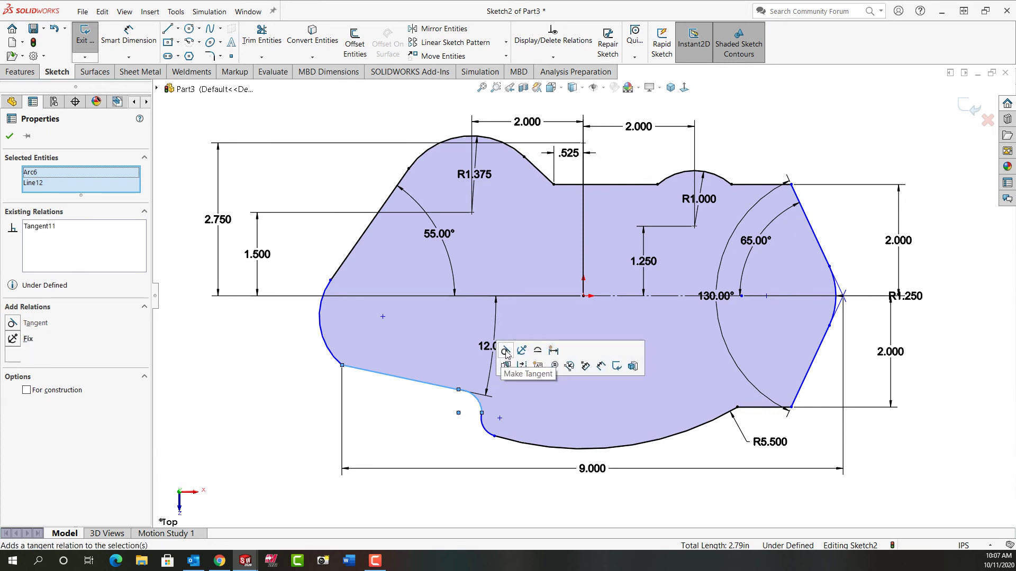
Make the two small arcs tangent to each other and check the lower one's tangency with the 5.5 in arc.
click(481, 418)
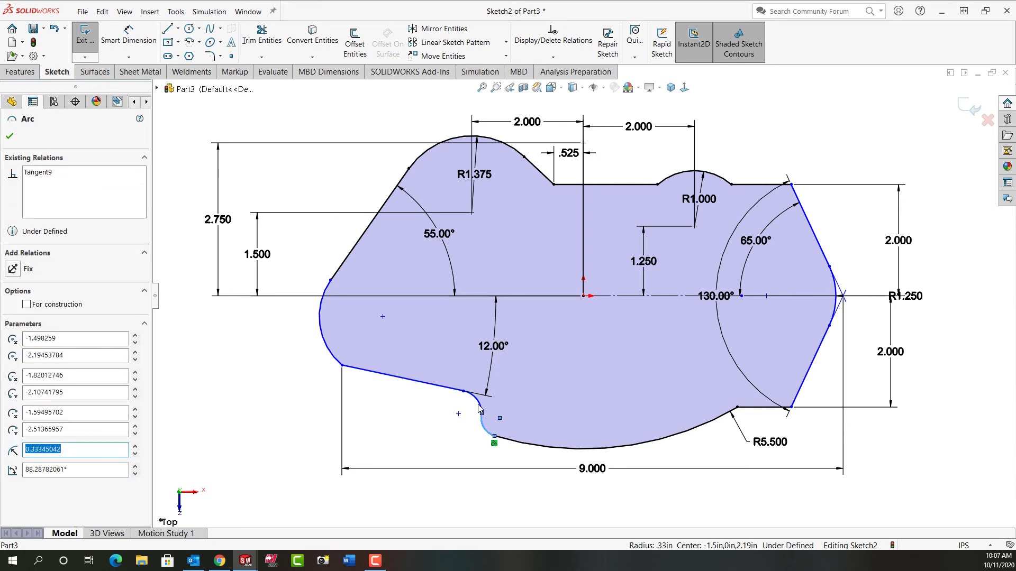
ctrl+click(478, 406)
click(527, 354)
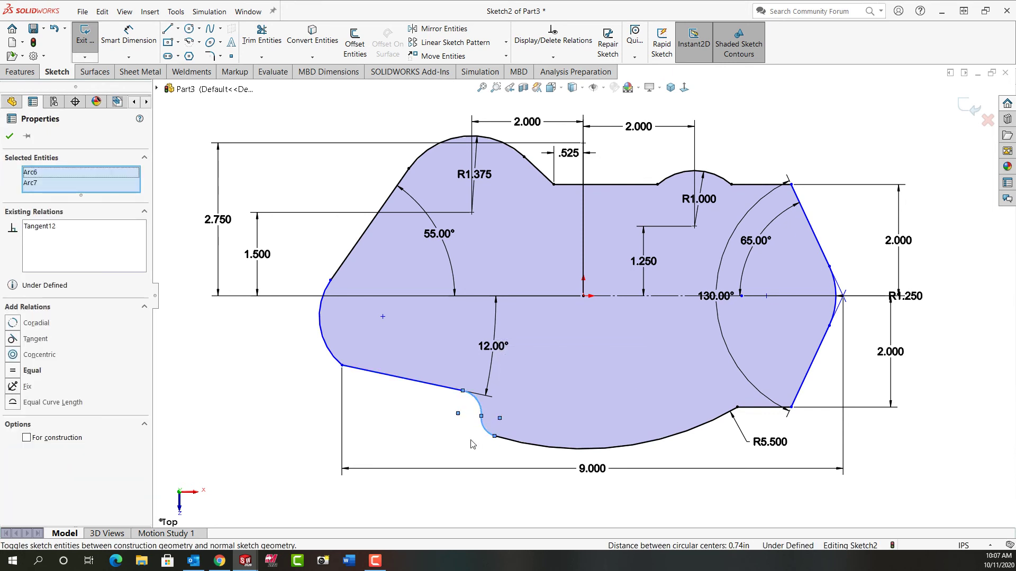
click(473, 444)
click(490, 437)
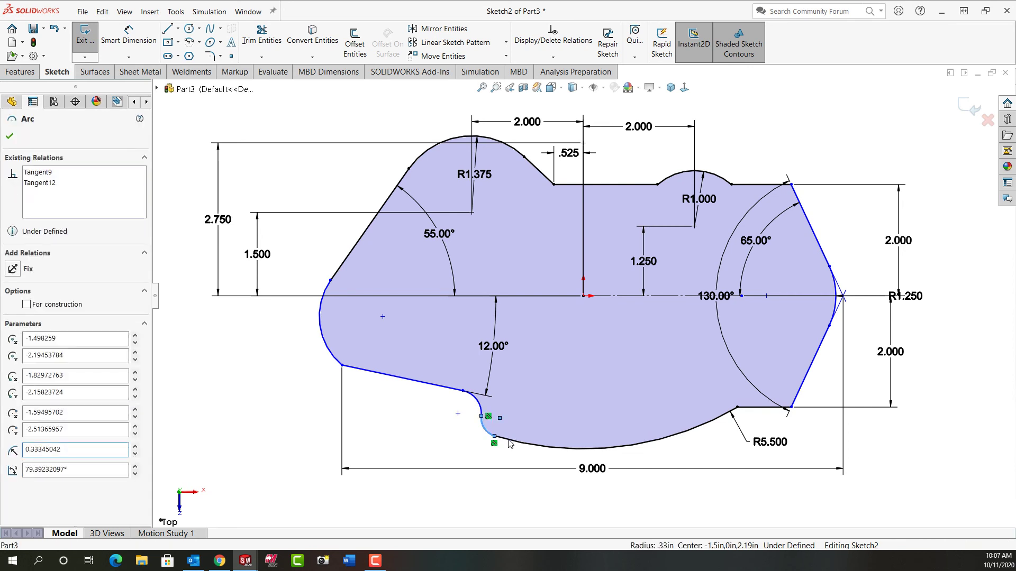
ctrl+click(508, 442)
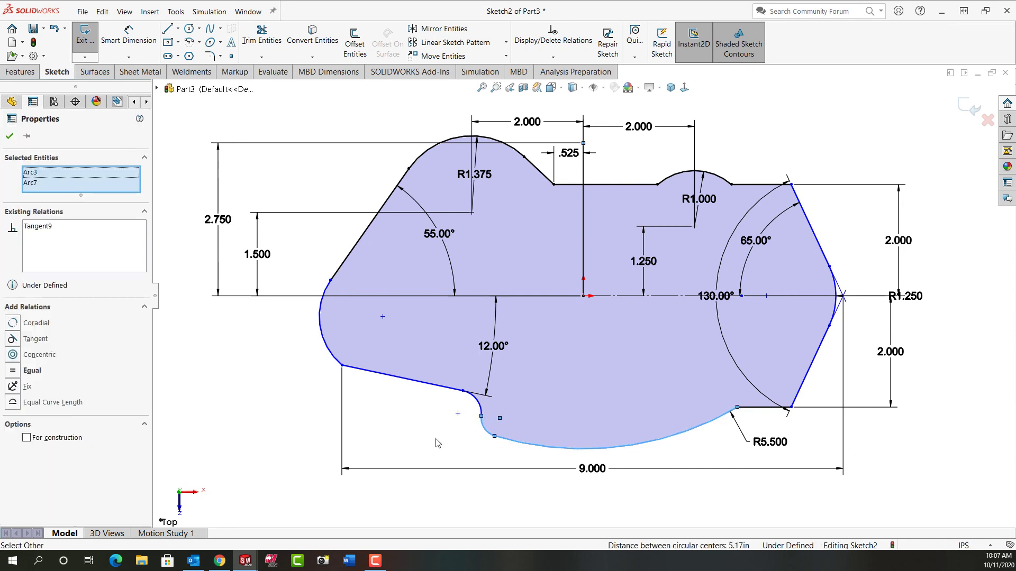
click(457, 419)
Align the two small arcs' centres with a Horizontal relation and make their radii equal.
click(458, 414)
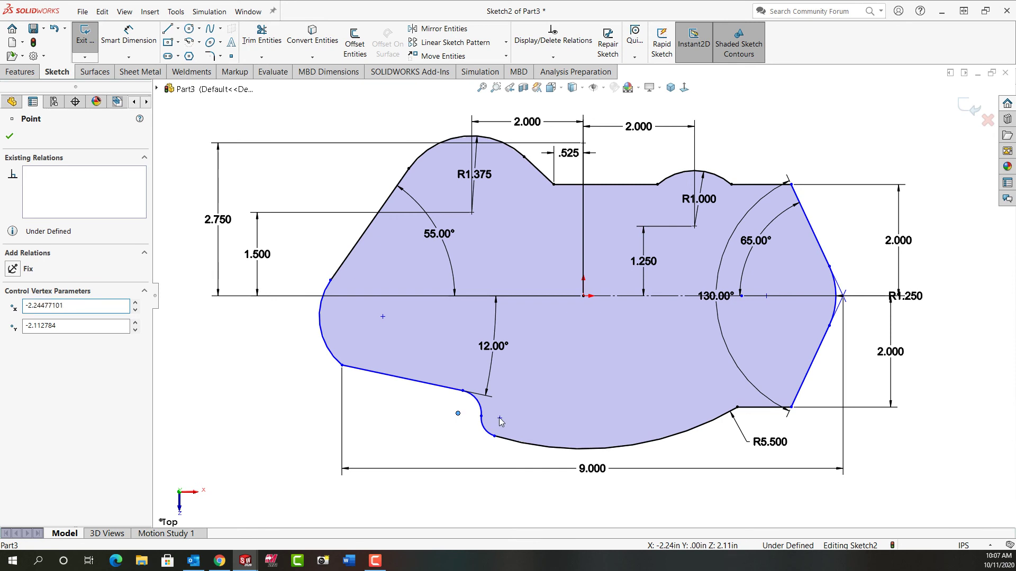
ctrl+click(500, 420)
click(528, 374)
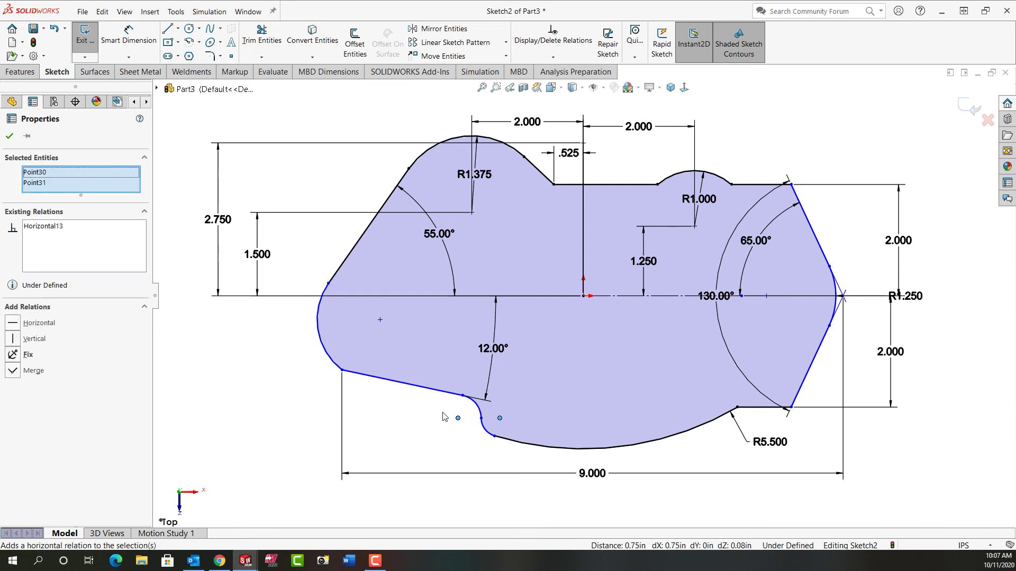
click(444, 417)
click(478, 406)
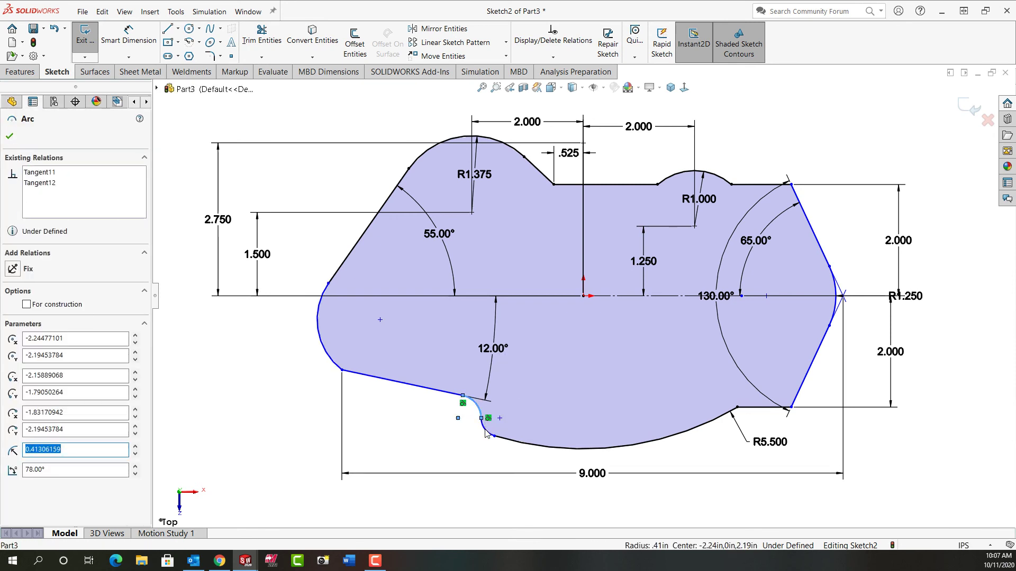
ctrl+click(485, 433)
click(563, 382)
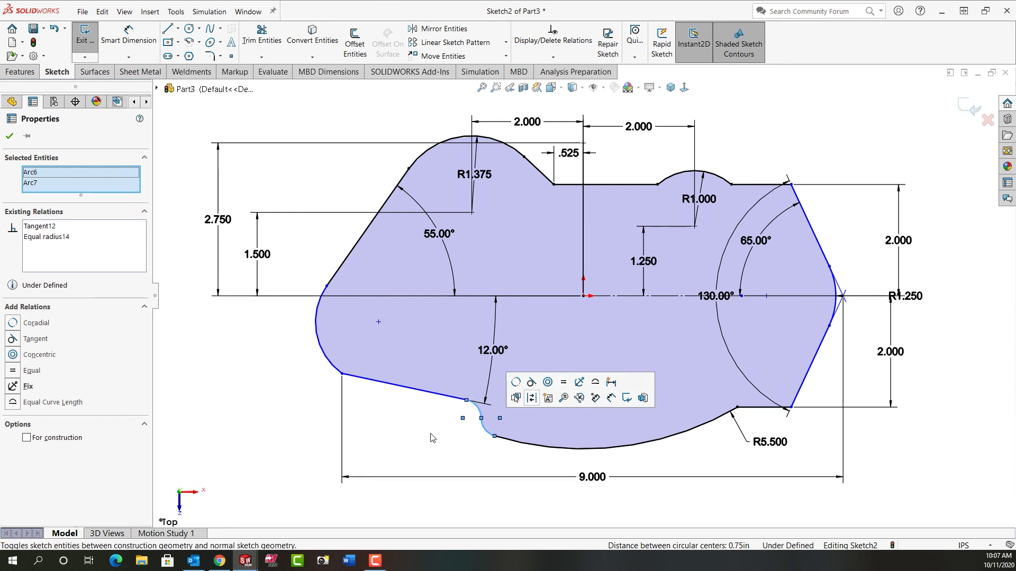
click(431, 438)
Dimension the left end arc with a radius of 1.25 in.
right_drag(240, 431, 221, 355)
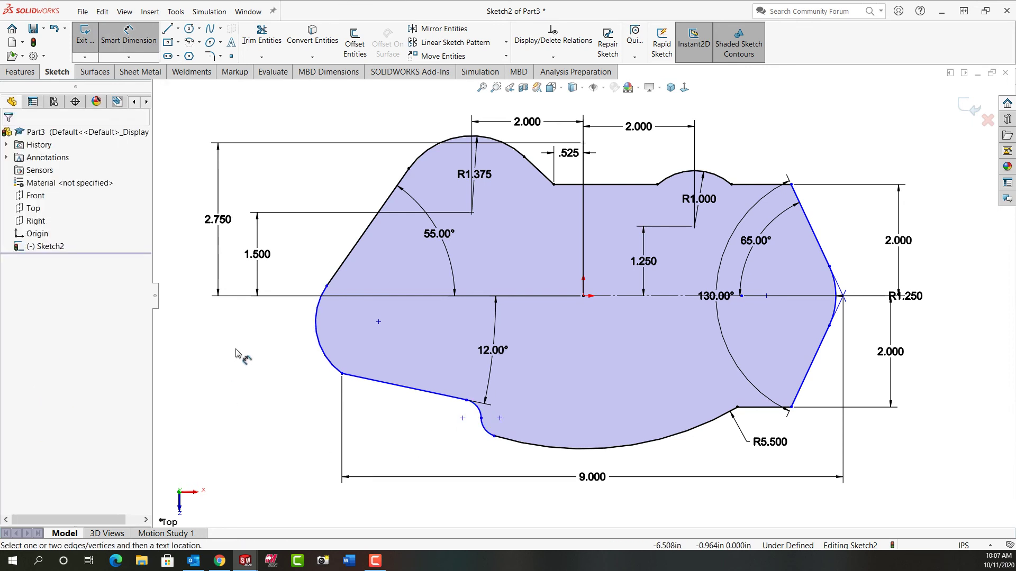
click(320, 348)
click(355, 339)
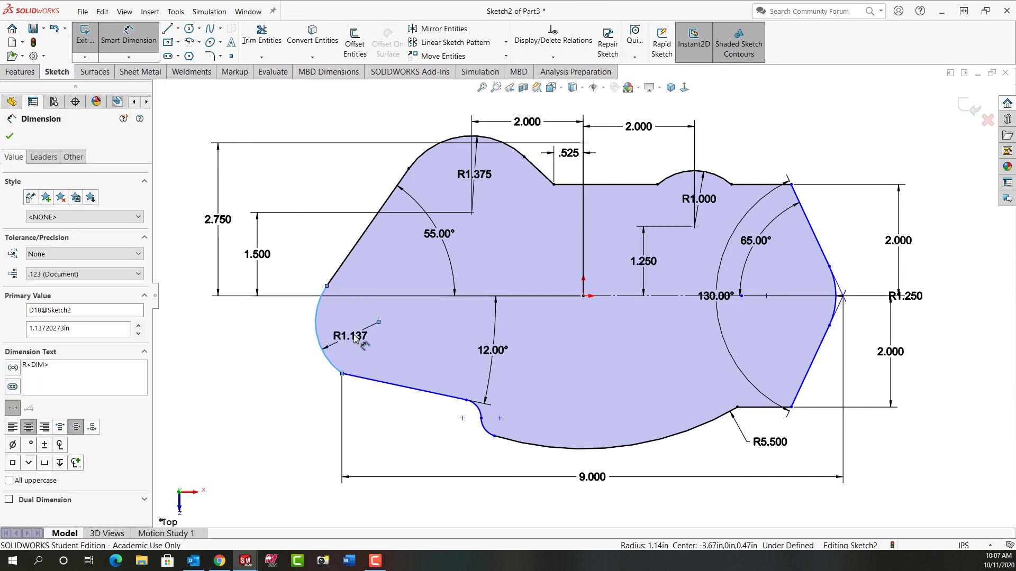
text(1.)
key(Return)
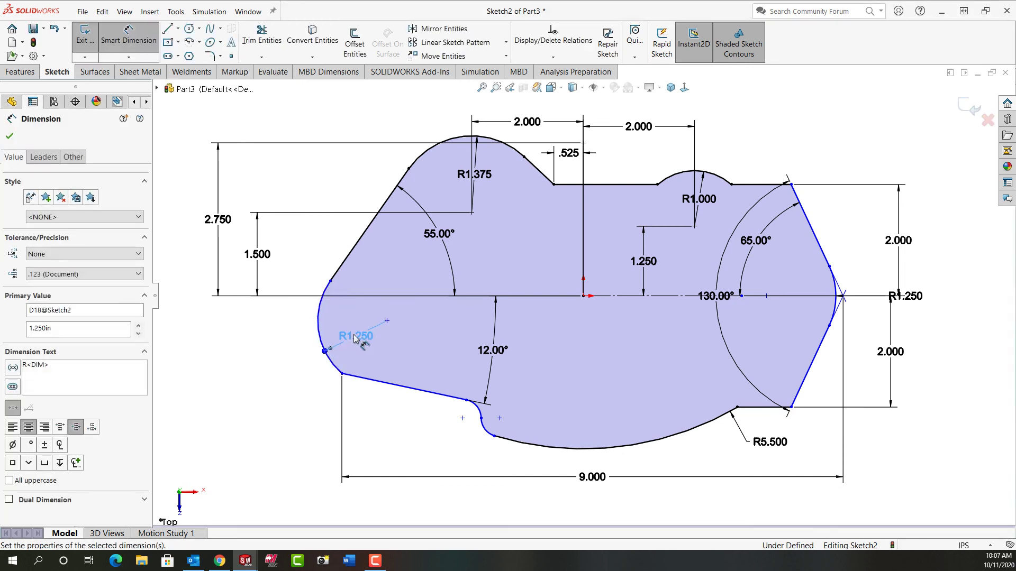
Dimension the vertical distance from the horizontal centreline to the left end arc's centre as 0.4 in.
click(600, 296)
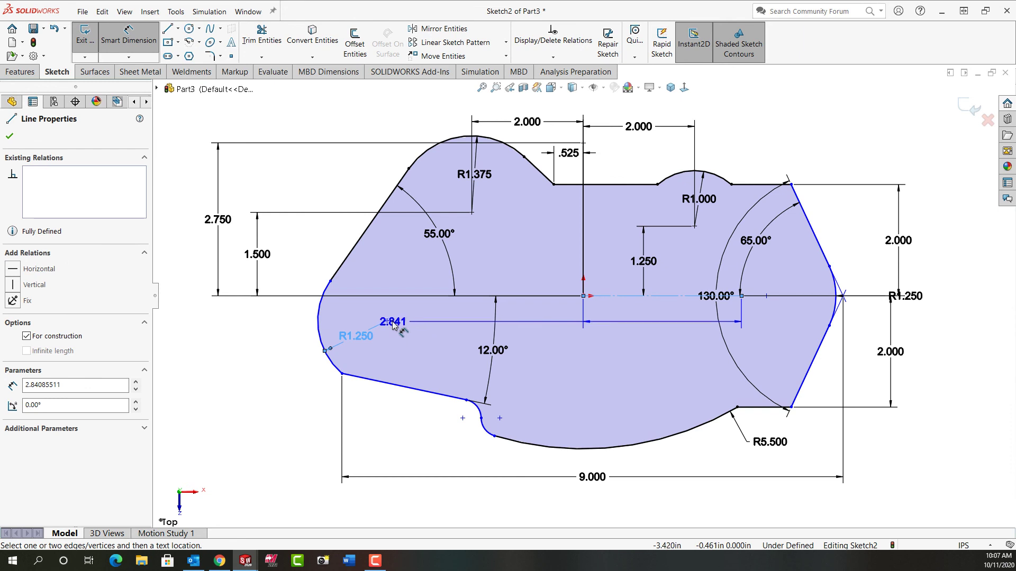
click(389, 321)
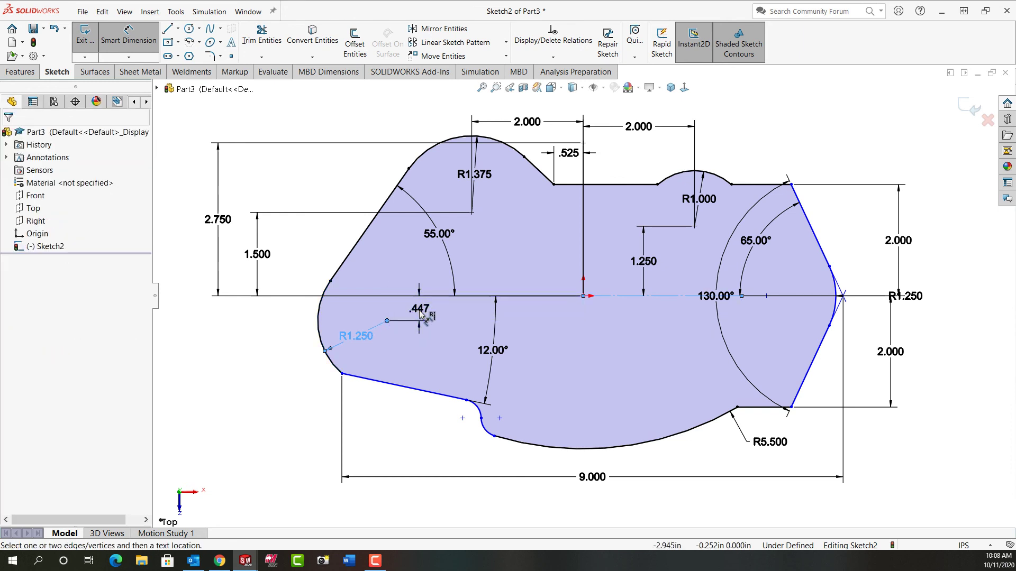
click(422, 312)
text(.4)
key(Return)
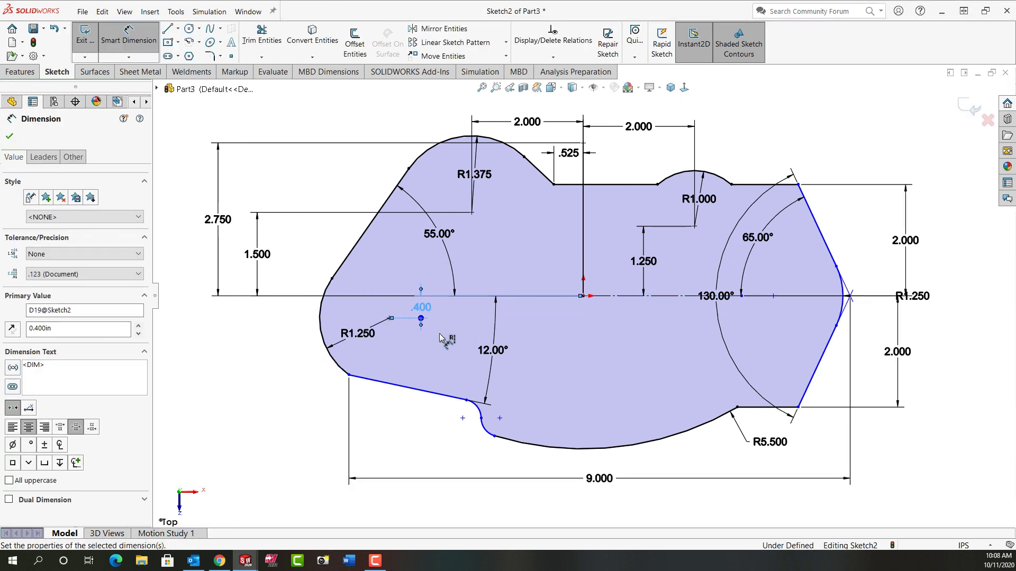
Dimension the upper of the two small tangent arcs with a radius of 0.375 in.
click(479, 412)
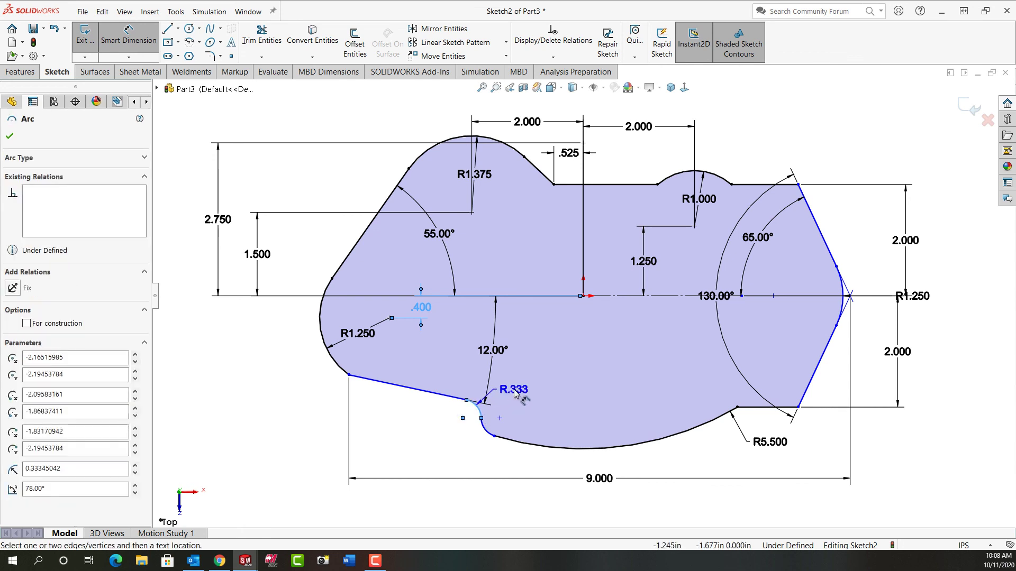
click(483, 408)
text(.375)
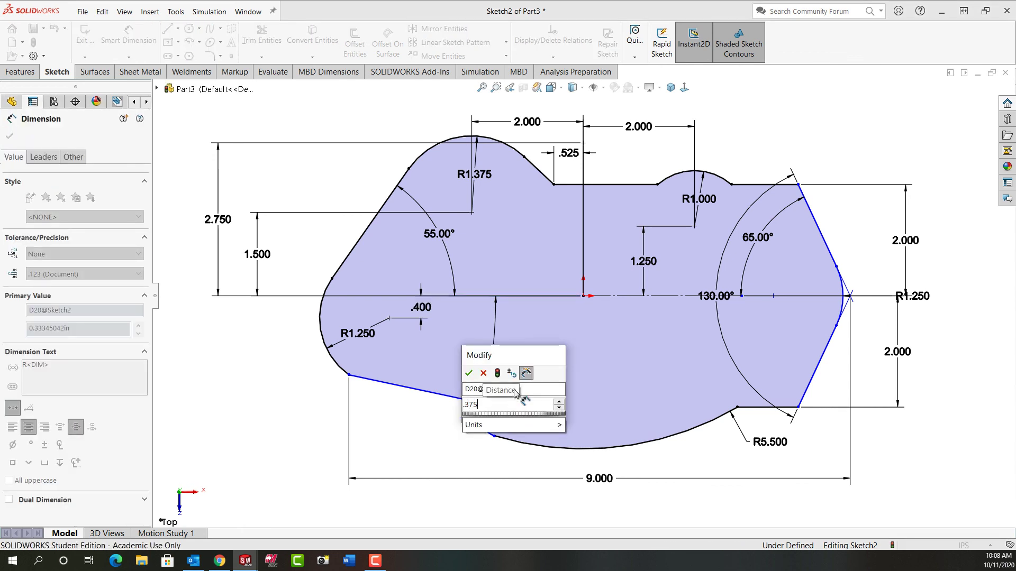
key(Return)
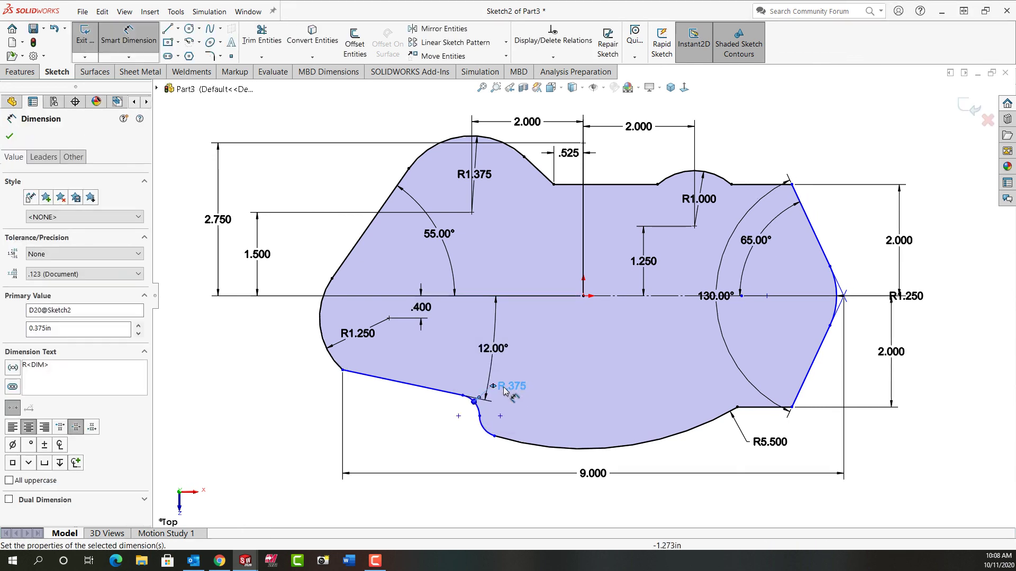
Dimension the vertical distance from the origin to the left end arc's lower endpoint as 1.125 in and exit the sketch.
click(588, 295)
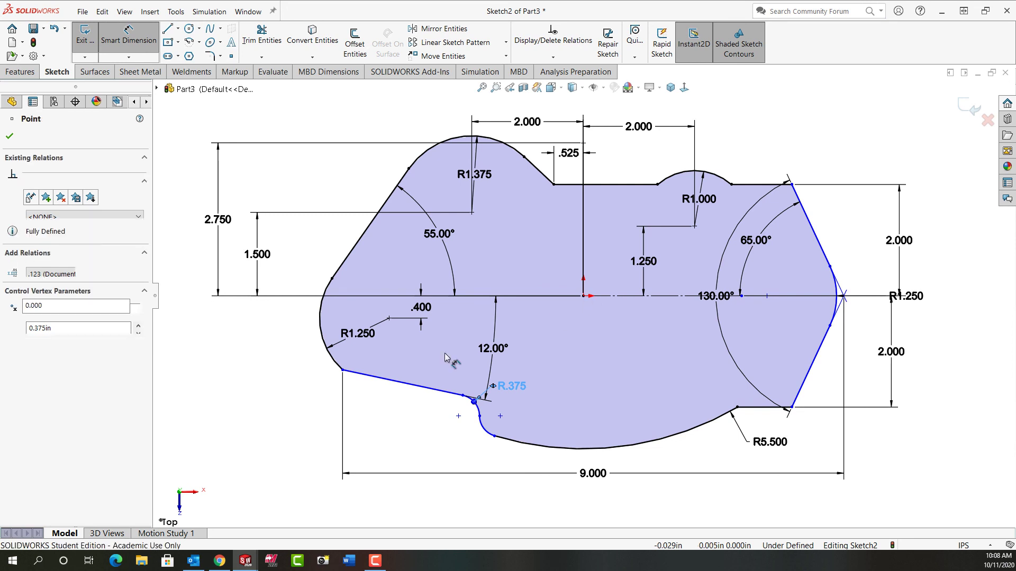
click(342, 371)
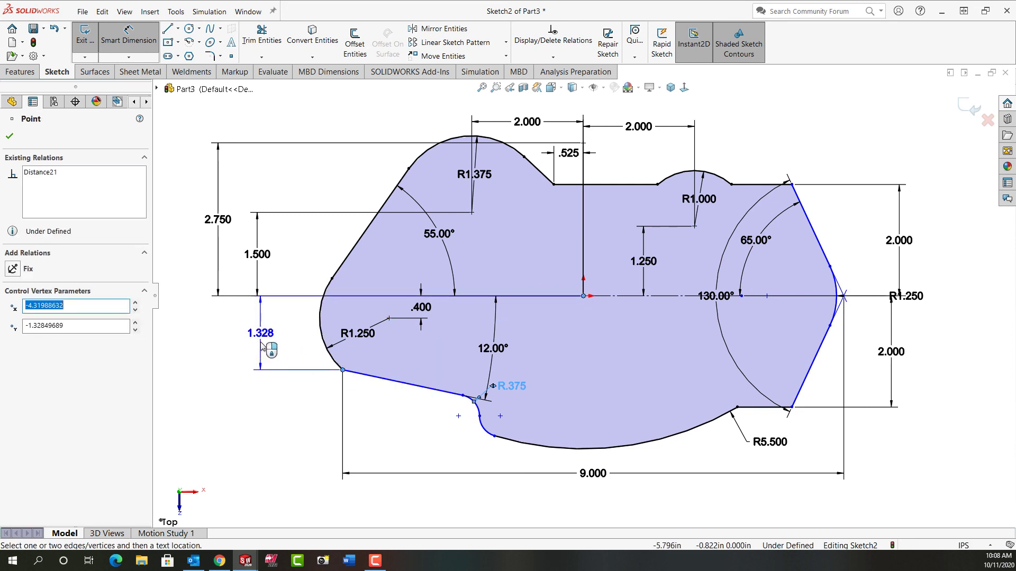
click(263, 346)
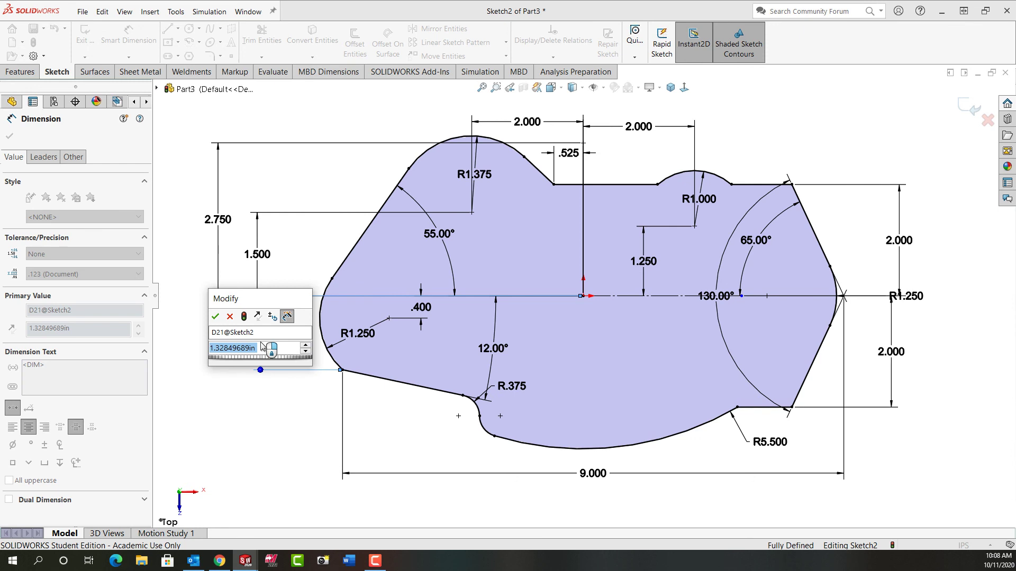
text(1.125)
key(Return)
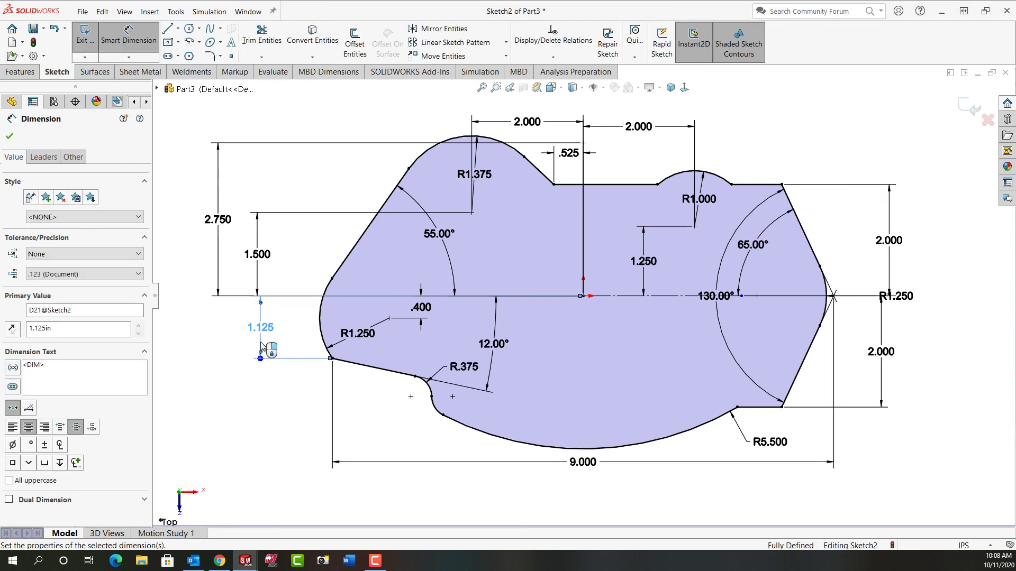
key(Escape)
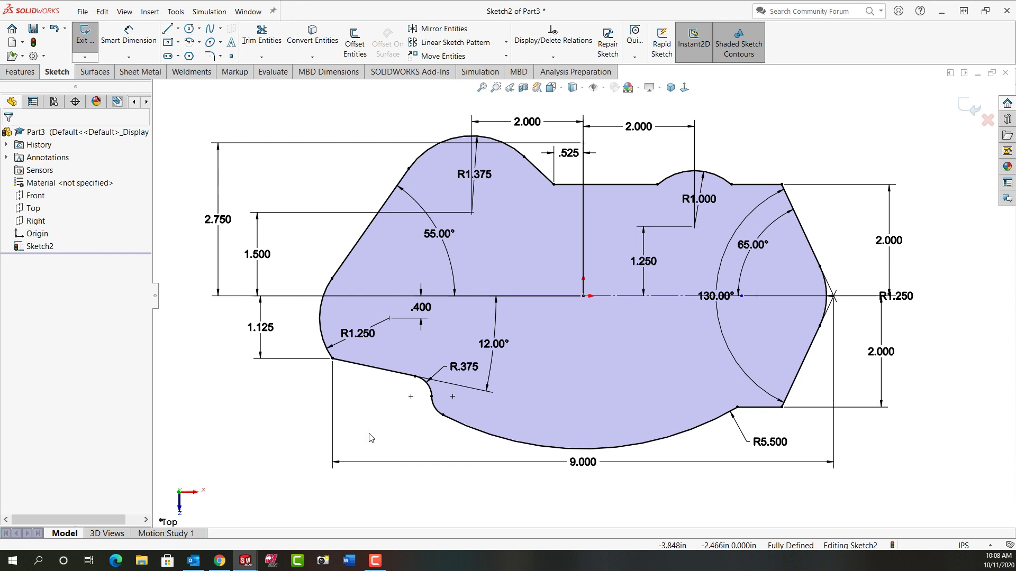
click(969, 106)
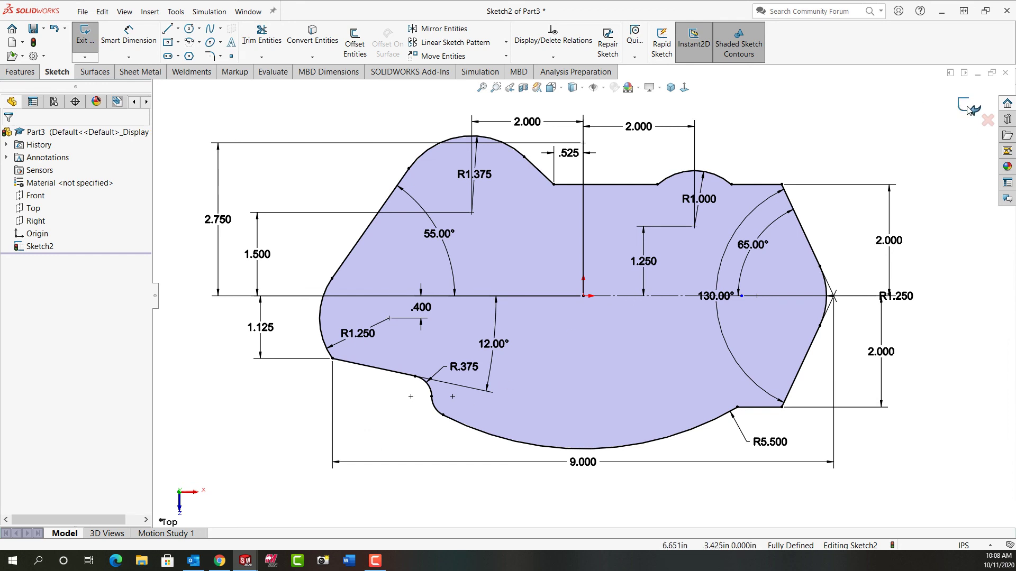